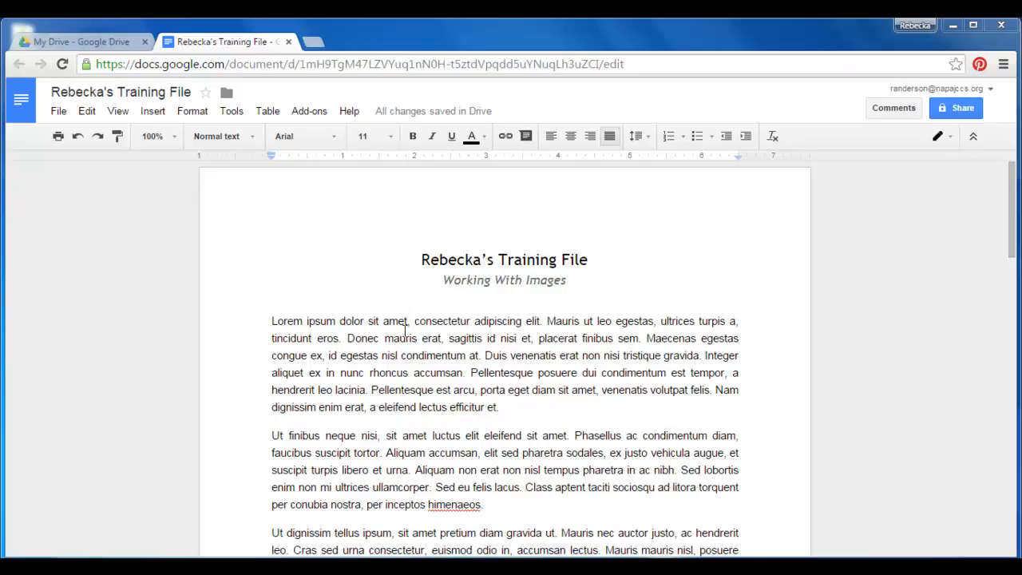
Start a new drawing at the beginning of the document's second paragraph, "Ut finibus neque nisi".
click(272, 435)
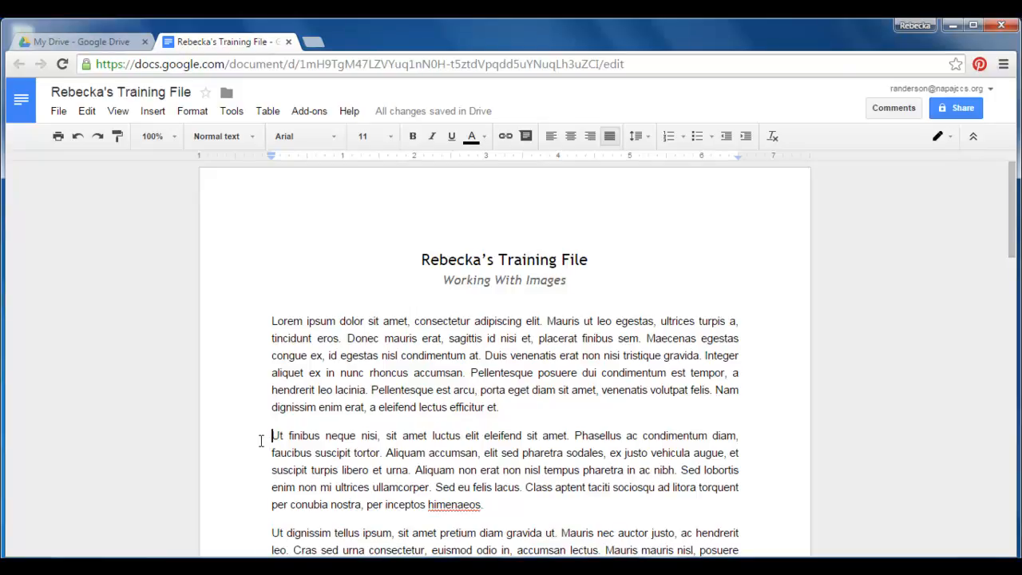
click(164, 116)
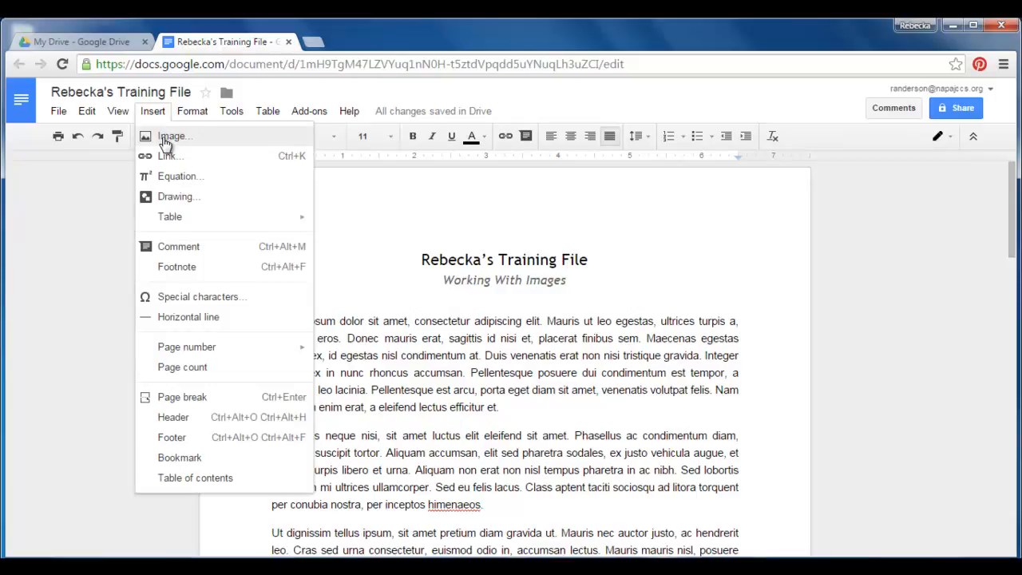
click(148, 197)
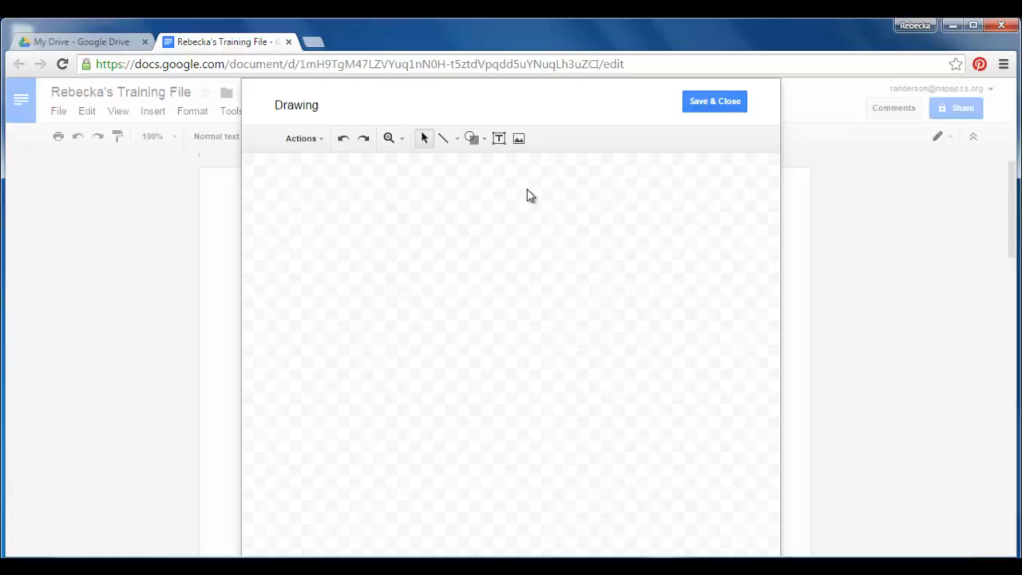
Search Google images for "volcano" and insert the photo of the dark crater ringed with glowing lava into the drawing.
click(520, 139)
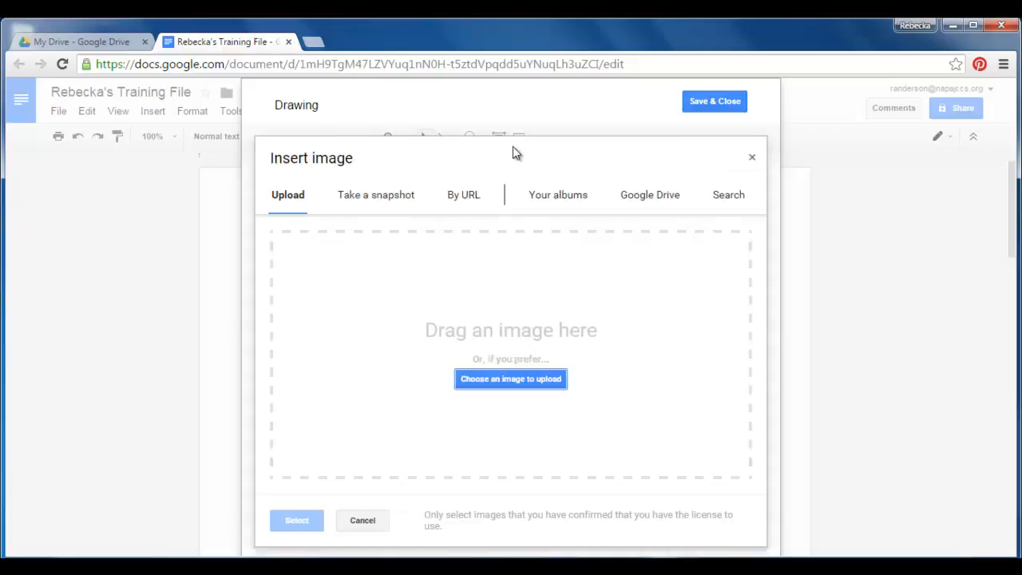
click(729, 200)
text(volcano)
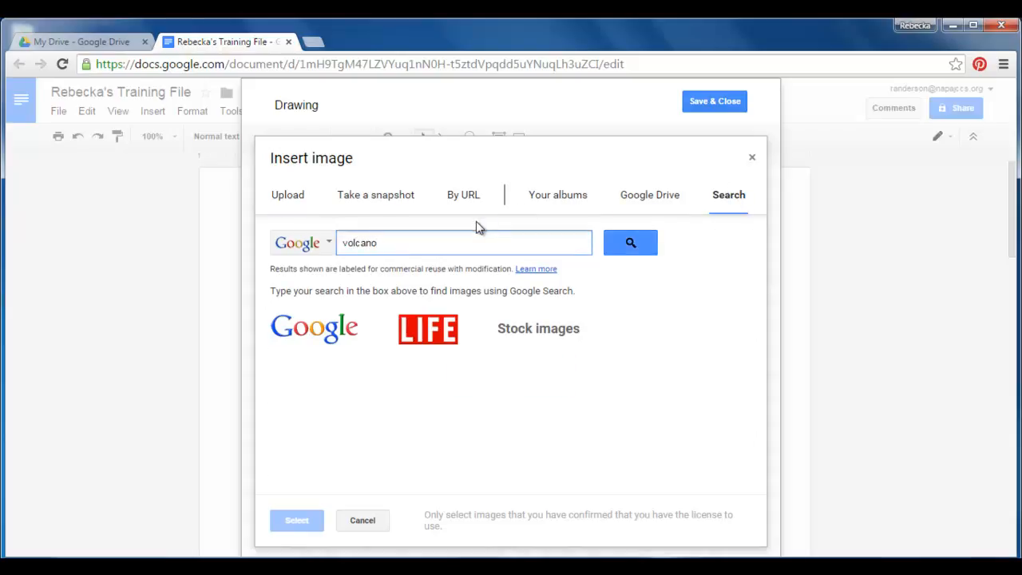
key(Return)
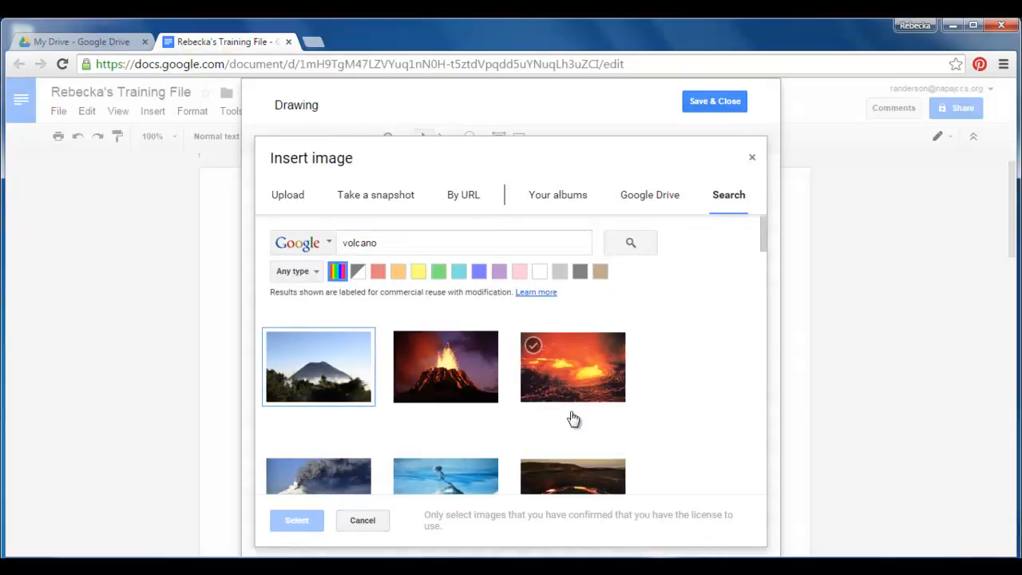
drag(763, 227, 763, 259)
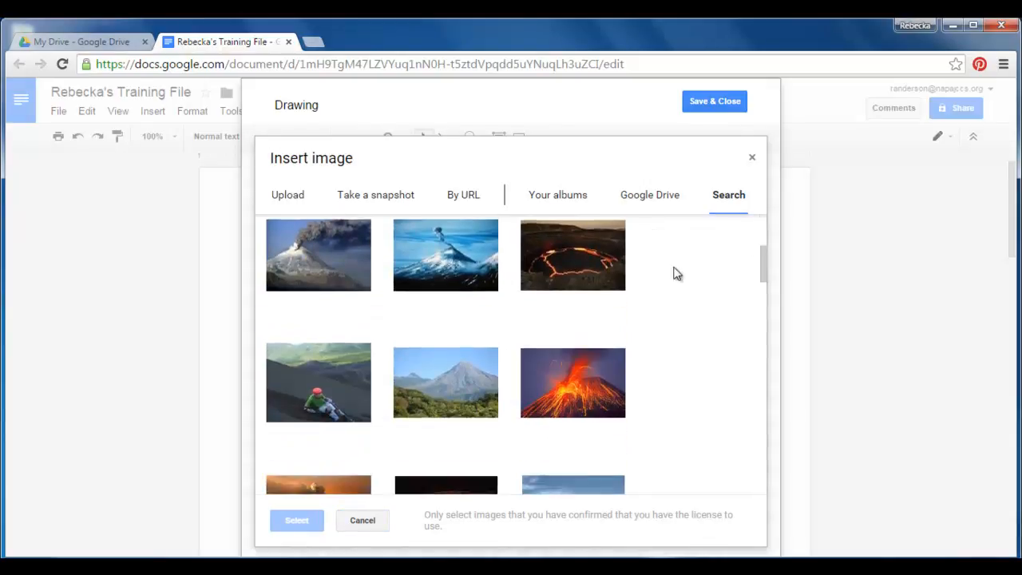
click(569, 264)
click(297, 526)
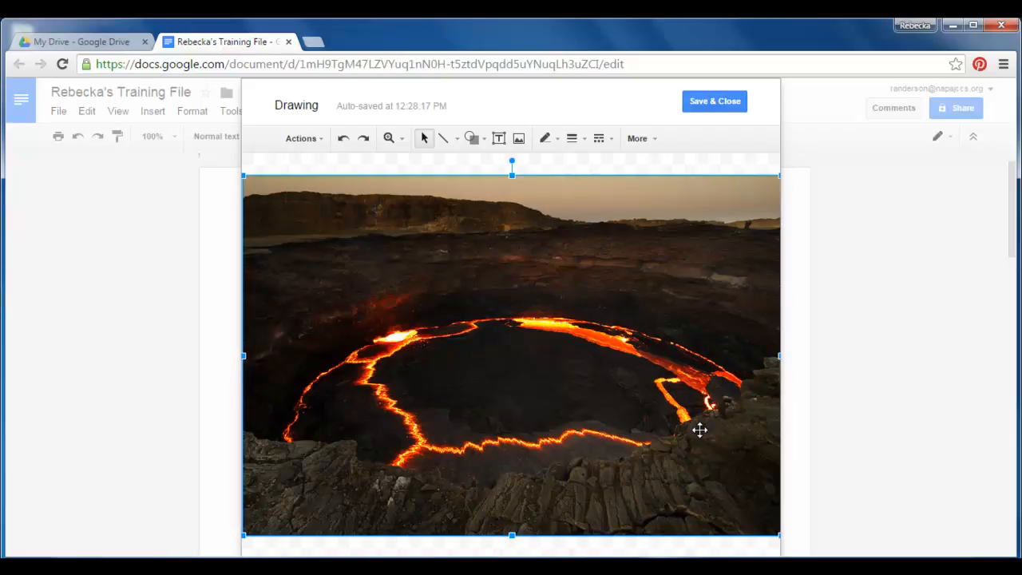
Shrink the crater photo proportionally and move it to the middle of the canvas, leaving space around it.
drag(779, 537, 669, 461)
drag(437, 307, 498, 340)
click(489, 197)
Add a text box reading "Lava Lake" over the upper-left part of the photo and shrink it around the text.
click(499, 140)
drag(352, 224, 514, 345)
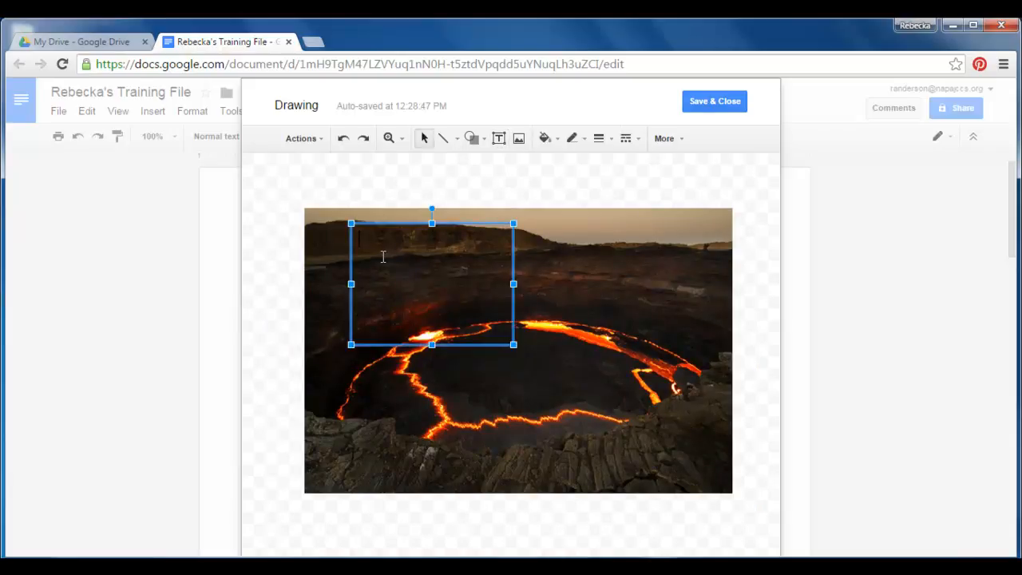
text(Lava Lake)
drag(514, 345, 493, 271)
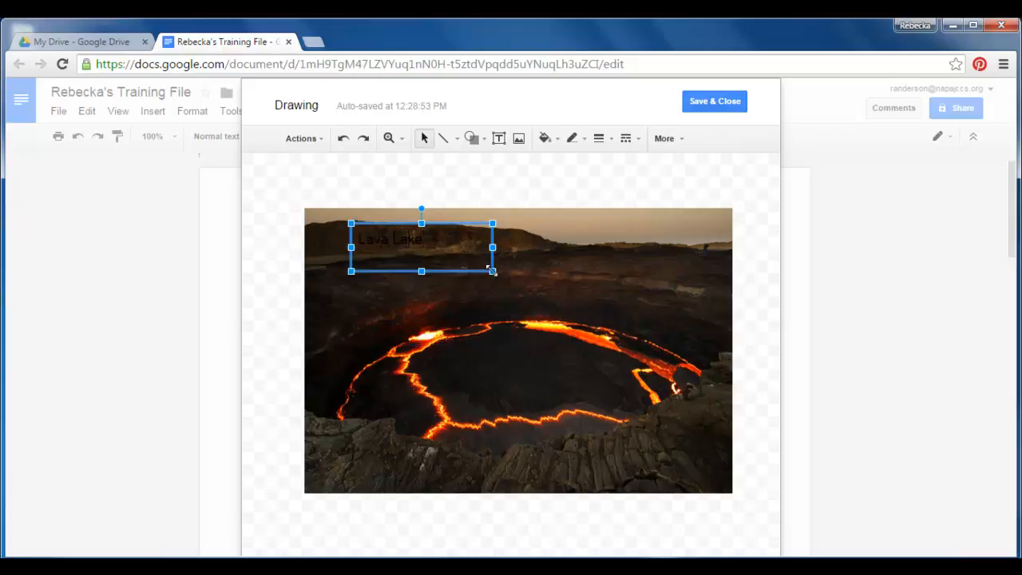
Format the "Lava Lake" text in white, size 30, with the Oxygen font.
click(679, 141)
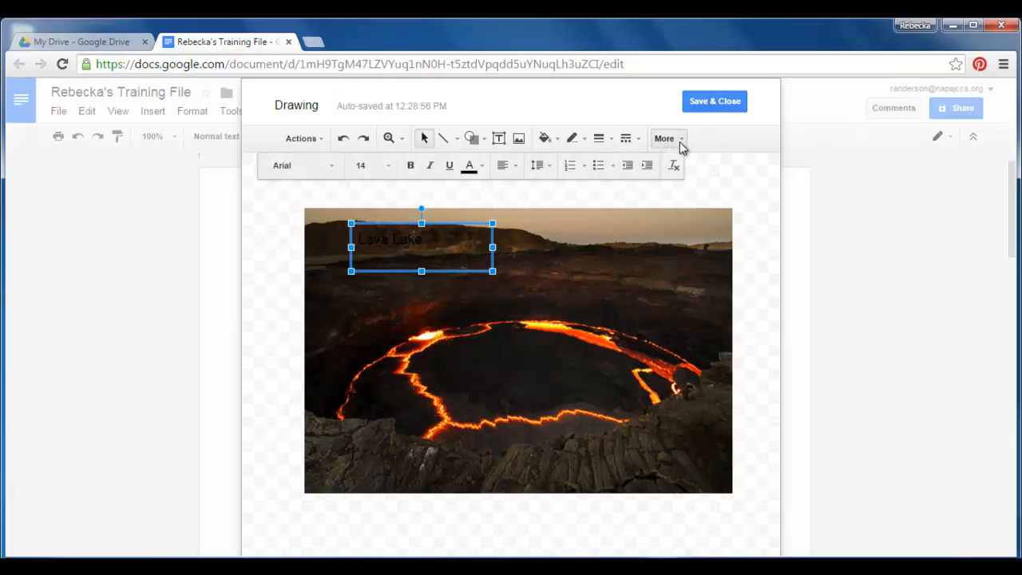
click(483, 166)
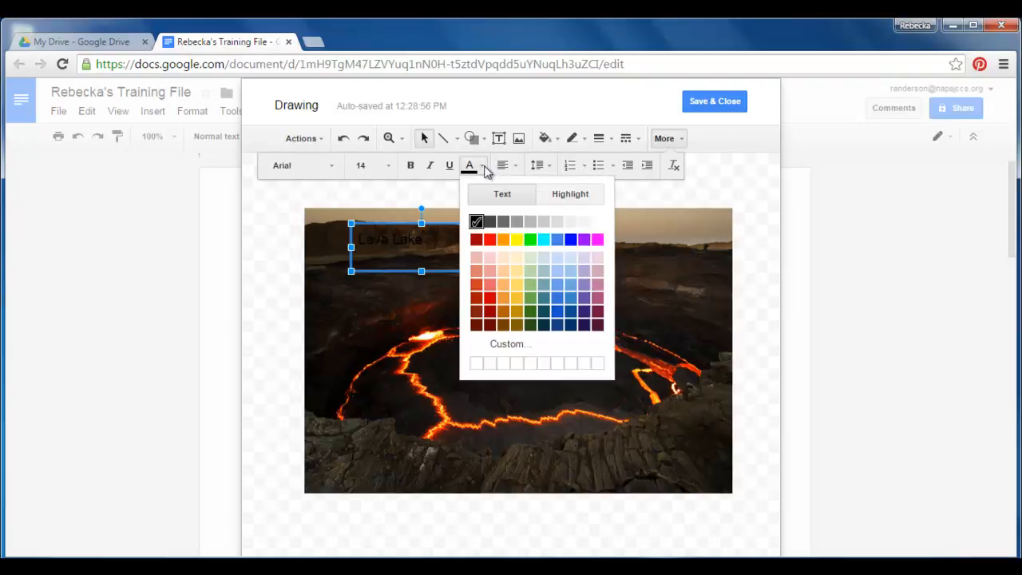
click(597, 226)
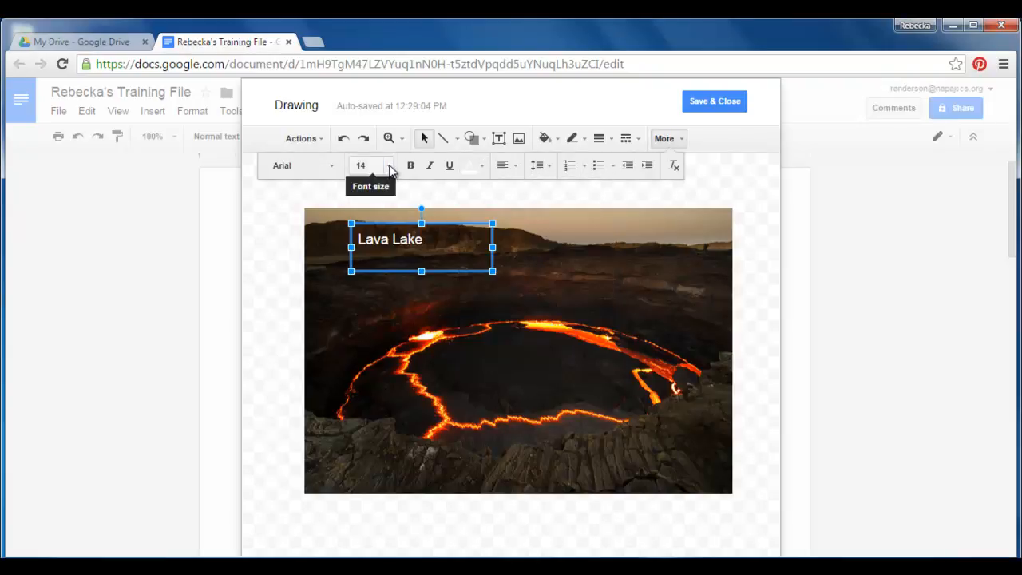
click(363, 165)
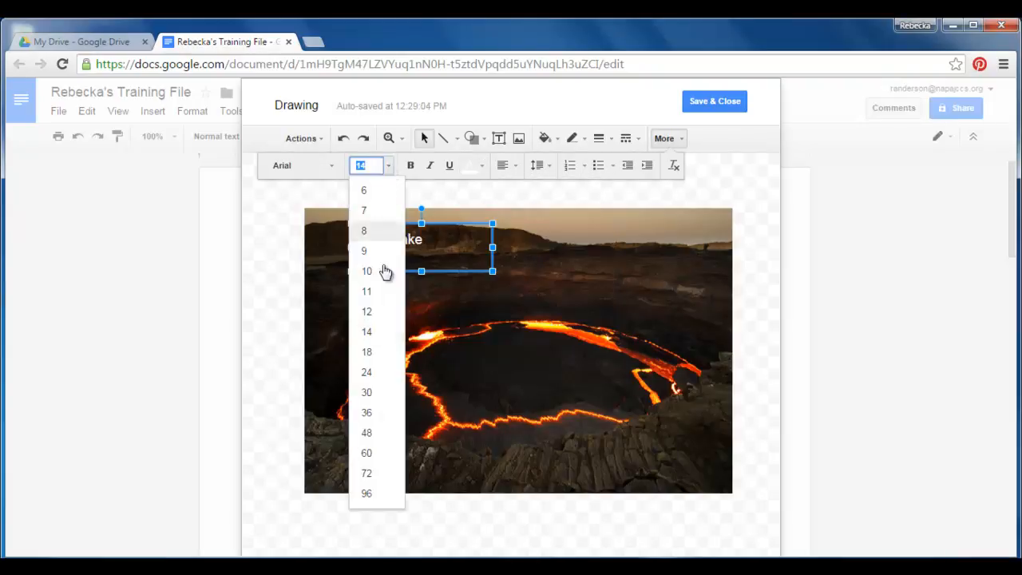
click(369, 393)
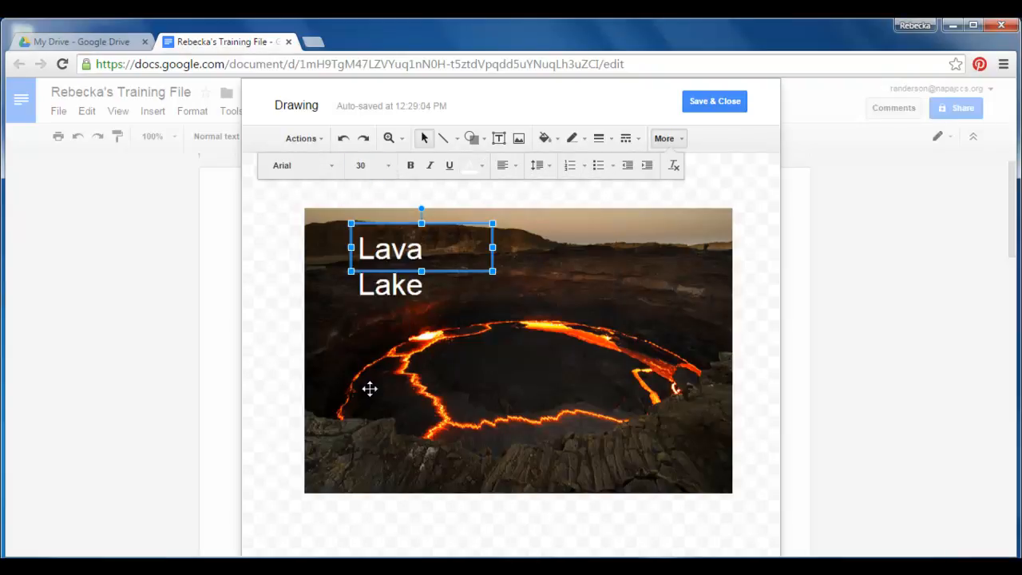
click(334, 168)
click(302, 194)
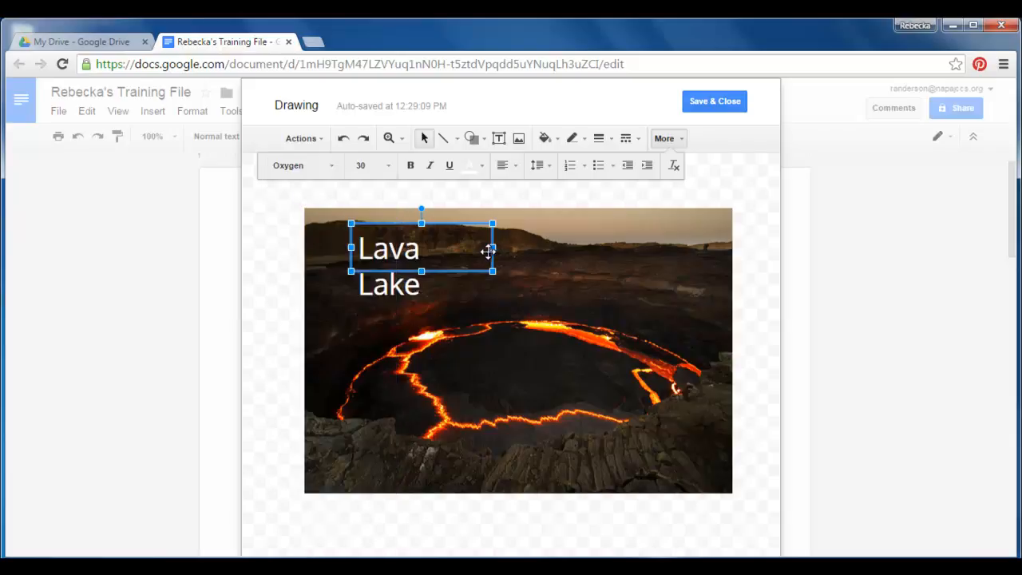
Widen the "Lava Lake" text box so the title fits on one line, and shift it slightly down and left.
drag(493, 248, 623, 251)
drag(538, 266, 520, 293)
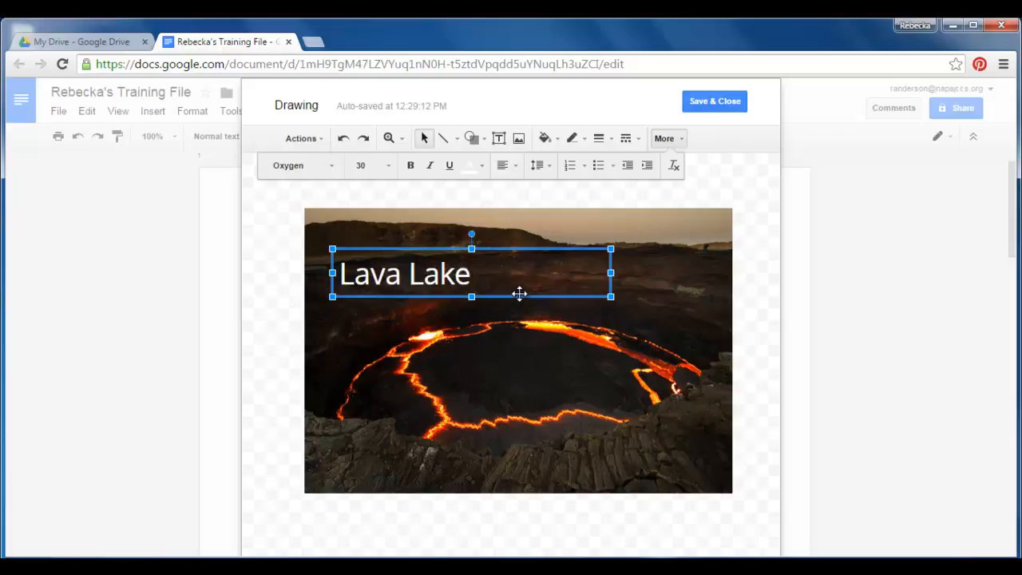
click(367, 194)
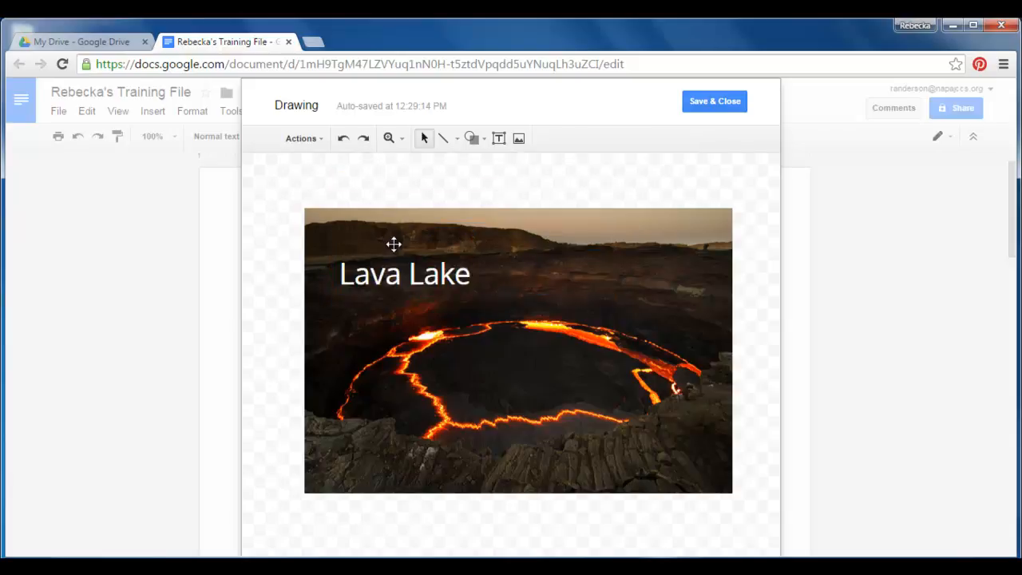
Add a thin border around the crater photo, trying orange before setting its color to black.
click(541, 264)
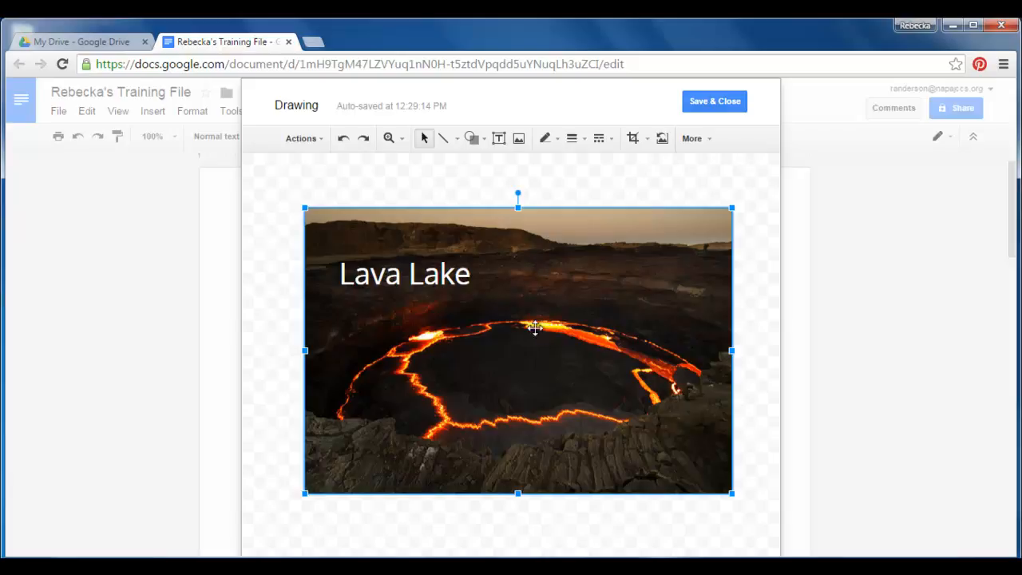
click(589, 140)
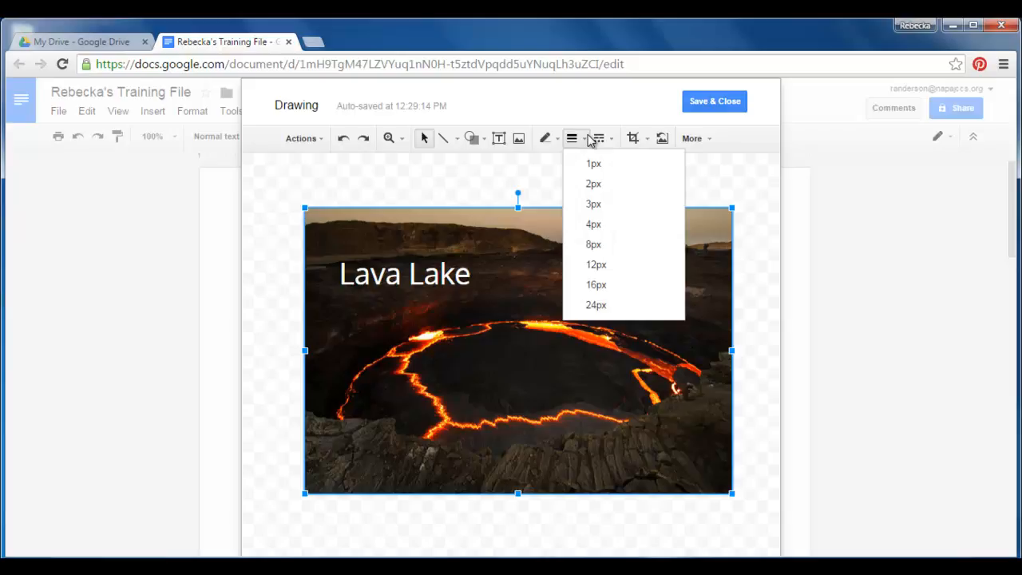
click(602, 196)
click(558, 139)
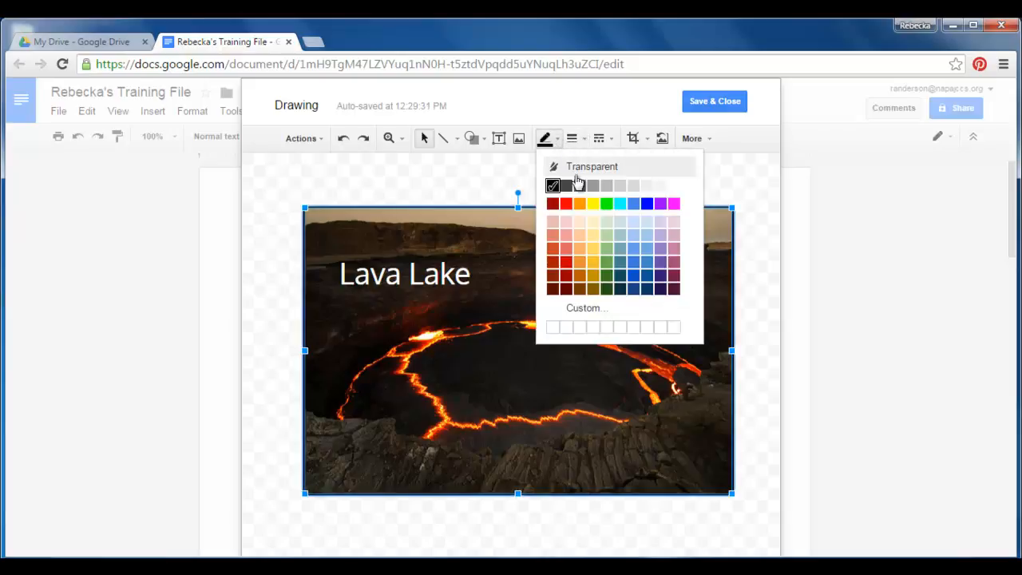
click(584, 212)
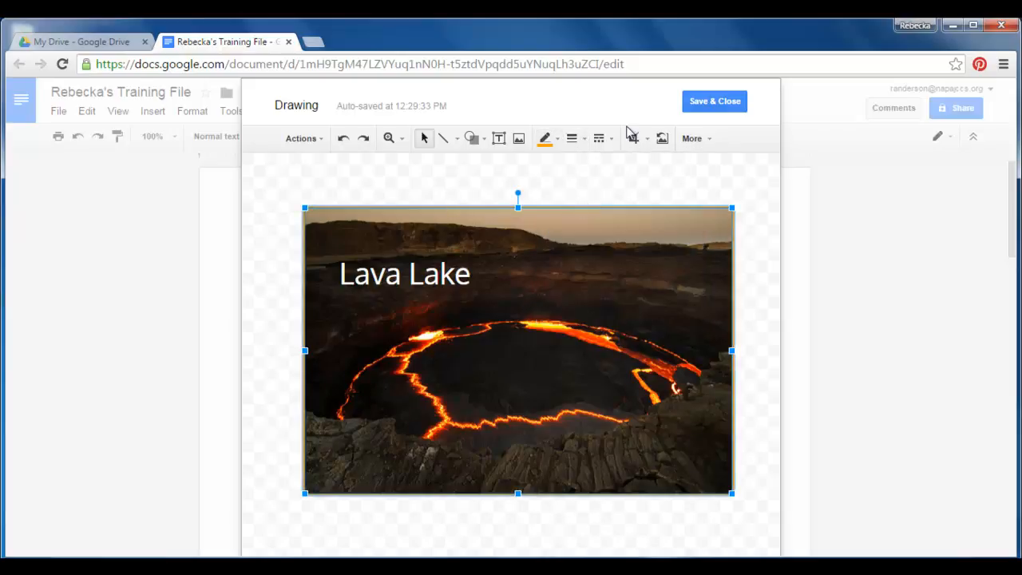
click(558, 141)
click(553, 186)
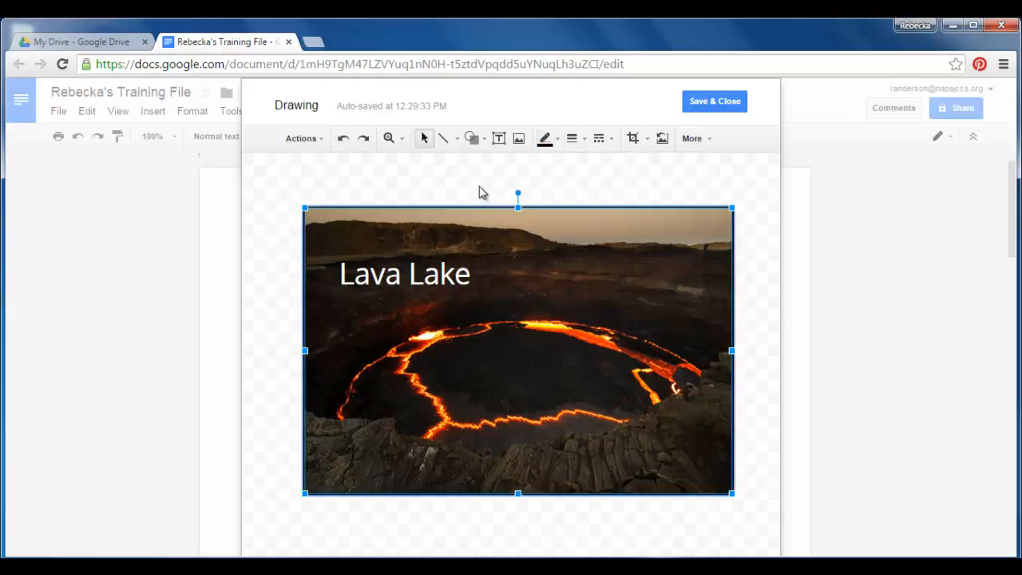
click(480, 192)
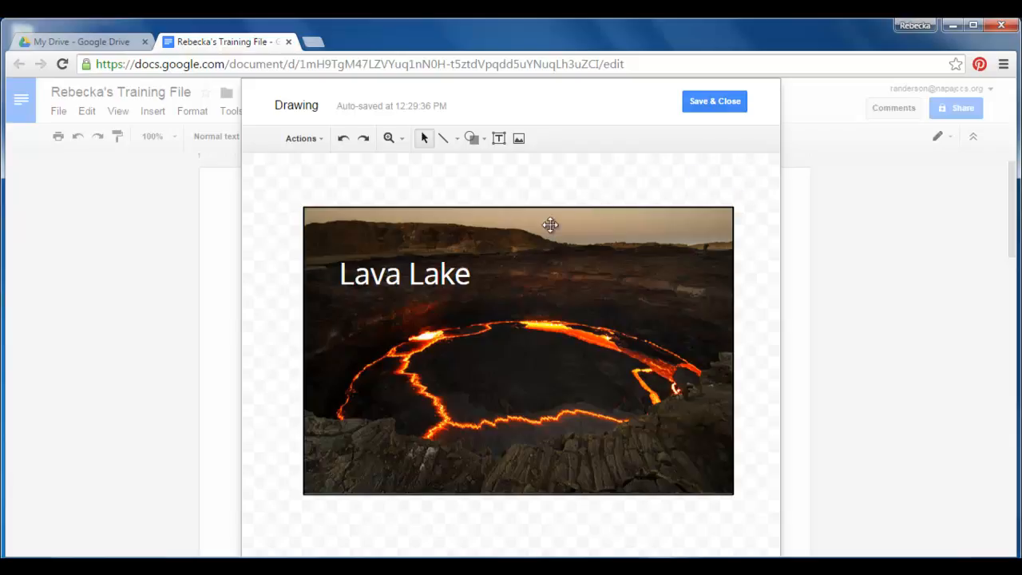
Draw a small rounded rectangle overlapping the photo's upper-right corner and fill it with white.
click(487, 142)
mouse_move(490, 190)
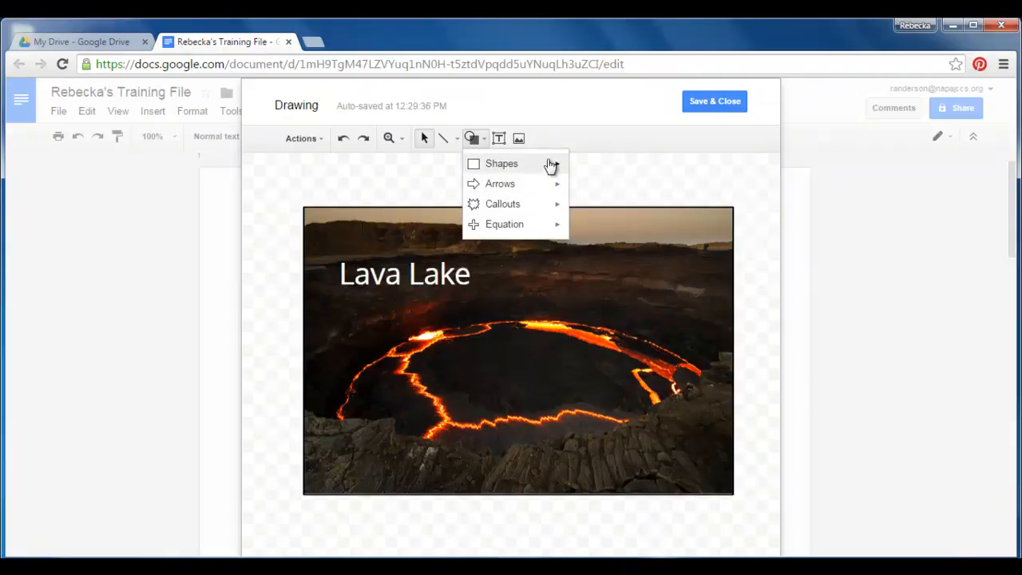
mouse_move(562, 168)
click(597, 171)
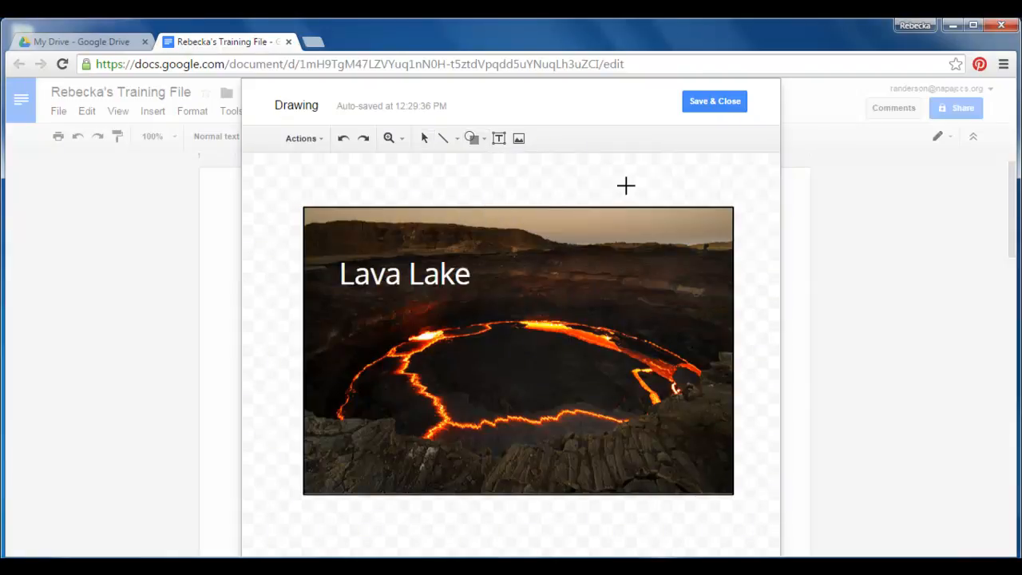
drag(608, 177, 733, 220)
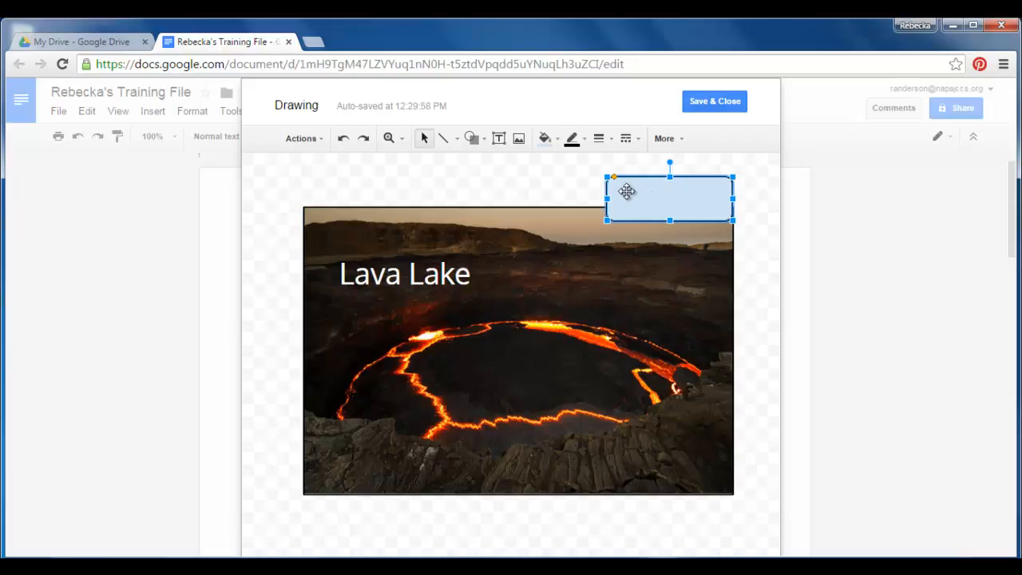
click(559, 140)
click(673, 186)
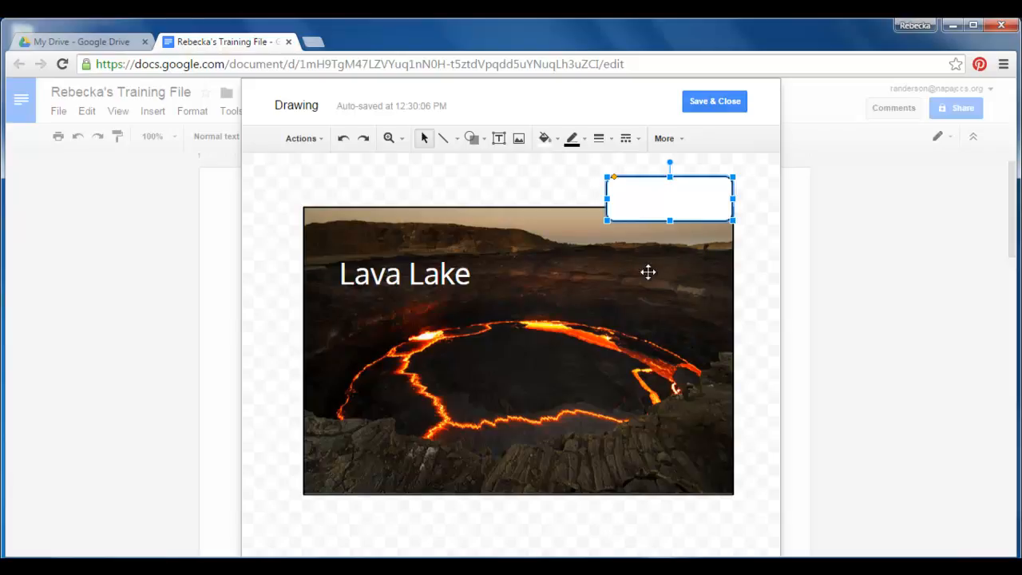
Send the white rounded rectangle to the back so it sits behind the photo like a tab.
right_click(655, 207)
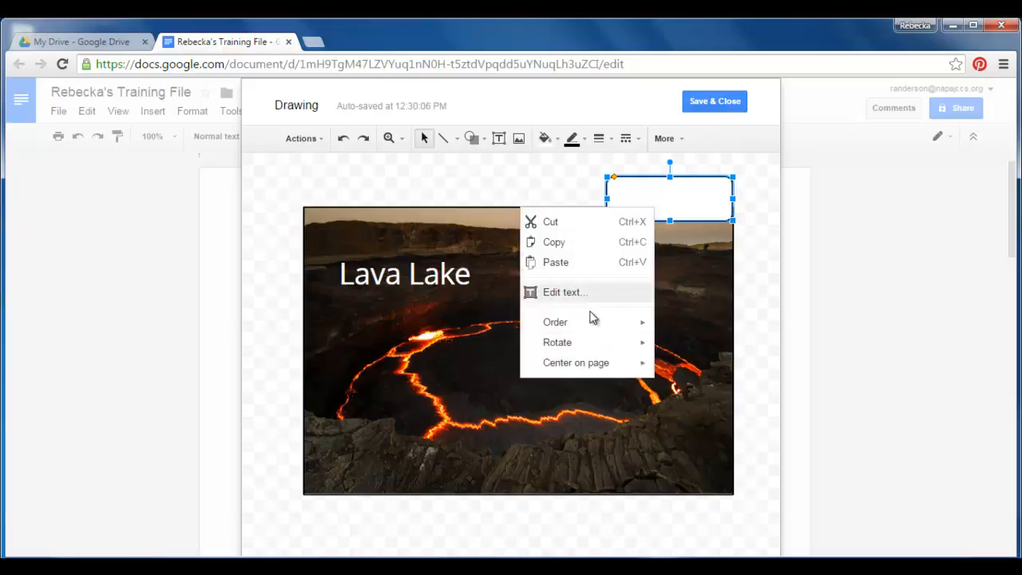
mouse_move(596, 330)
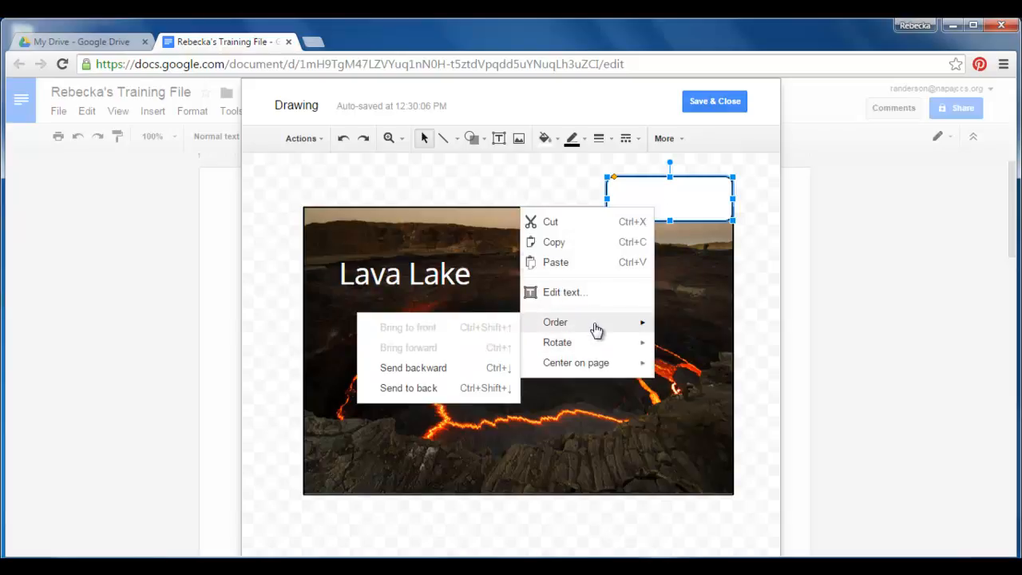
click(421, 391)
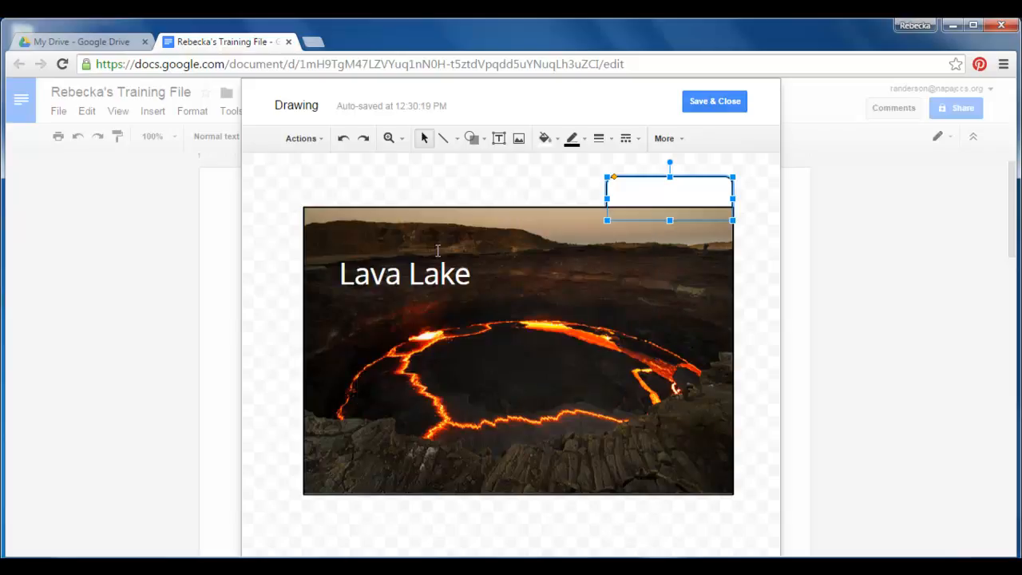
click(560, 195)
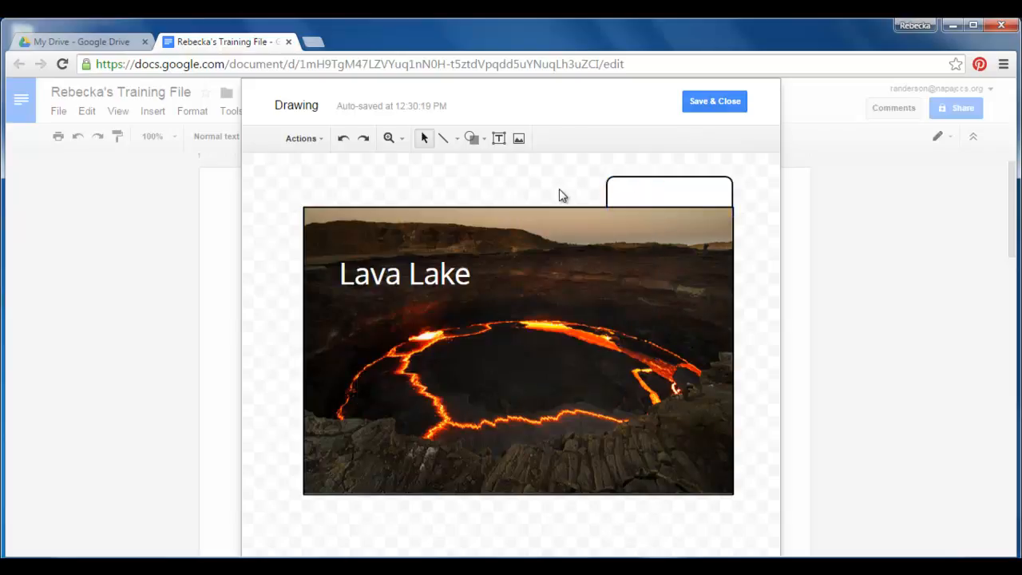
Add a text box reading "Volcano", shrink it around the text, and place it on the white tab.
click(499, 140)
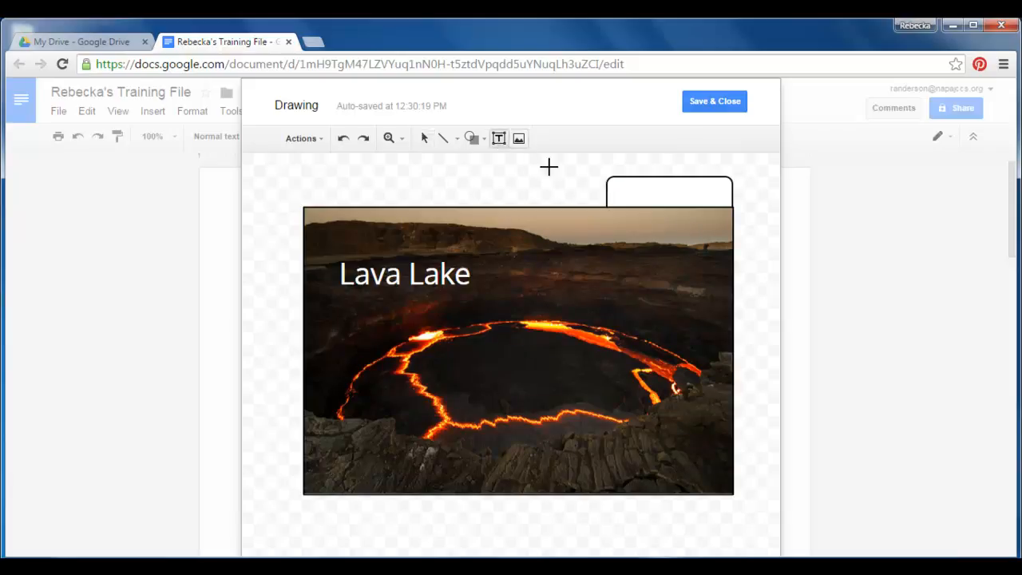
drag(528, 184, 624, 285)
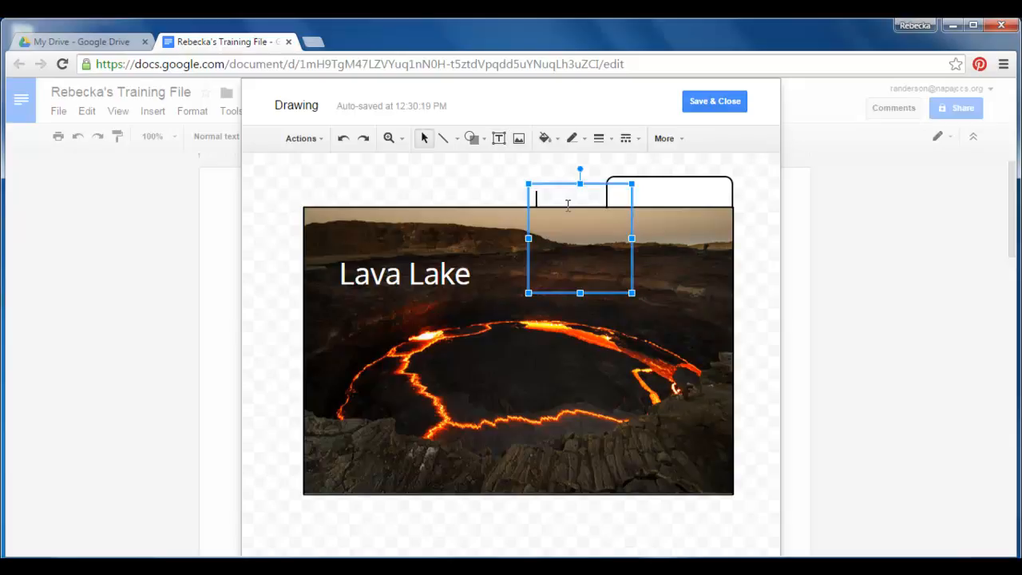
text(Volcano)
drag(629, 230, 624, 213)
drag(552, 183, 653, 183)
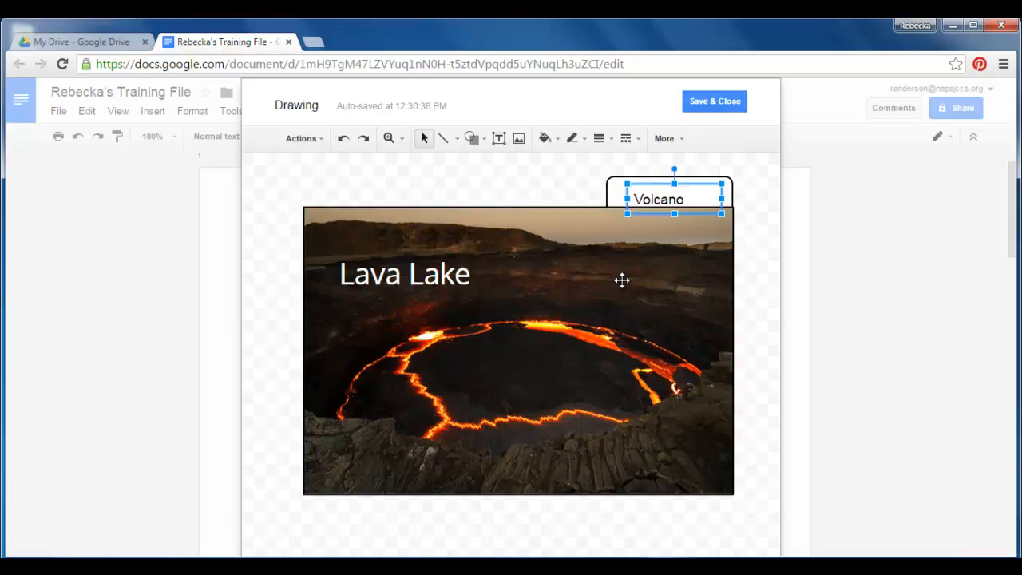
Nudge the "Volcano" text box right and up so the label sits centered on the white tab.
key(Right)
key(Up)
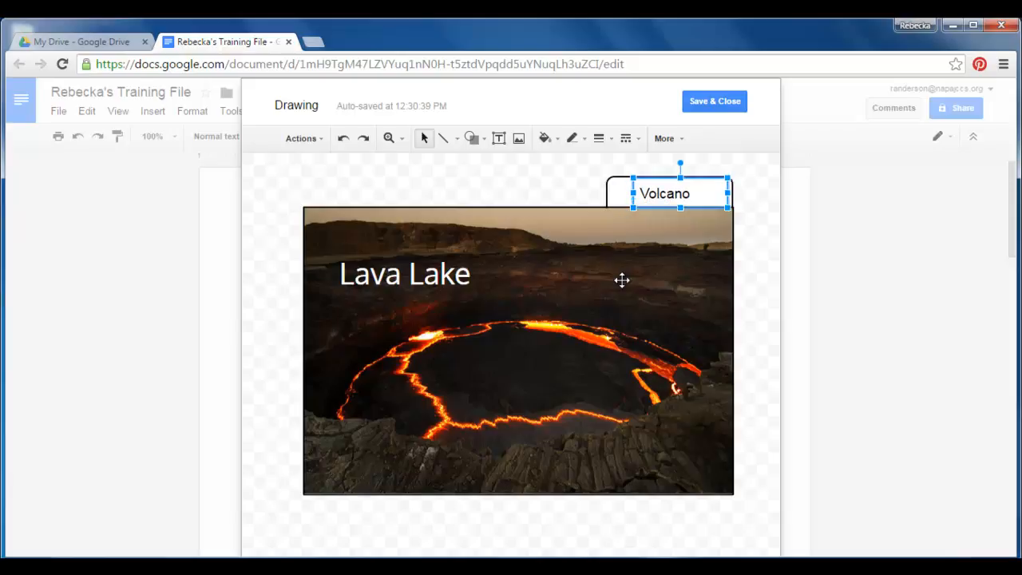
click(489, 190)
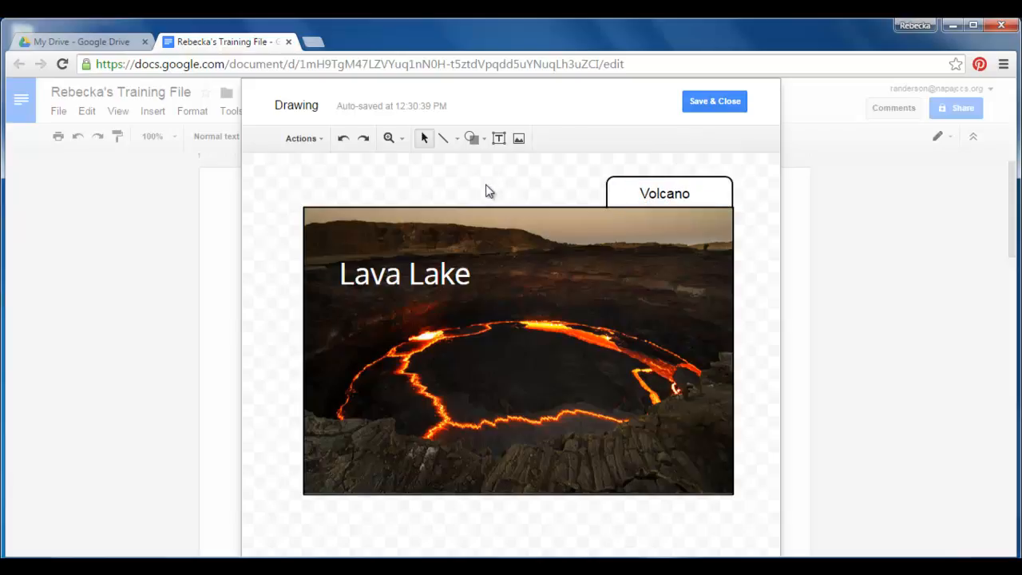
Draw an arrow from just below the "Lava Lake" caption down into the dark middle of the crater.
click(458, 141)
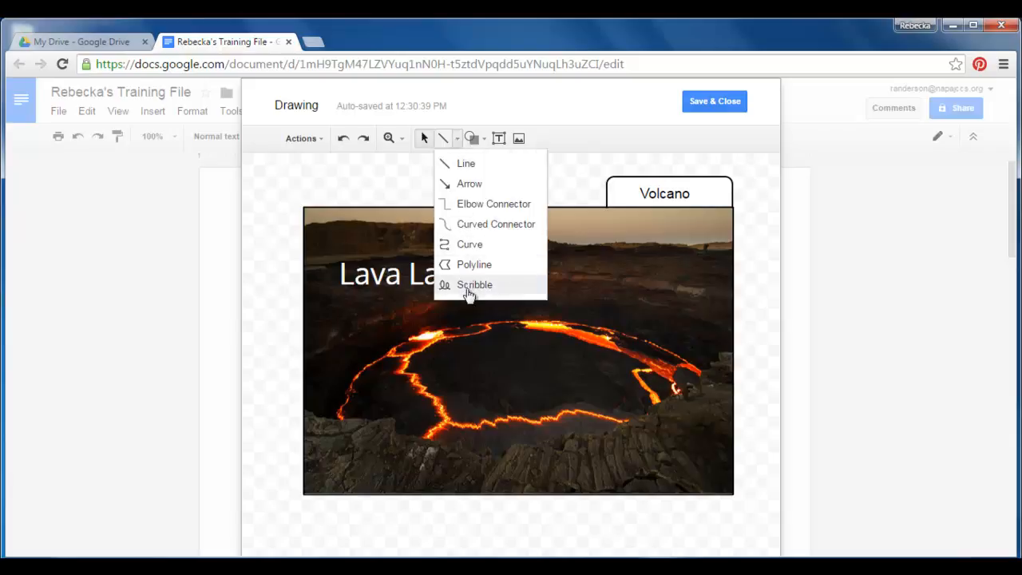
click(467, 185)
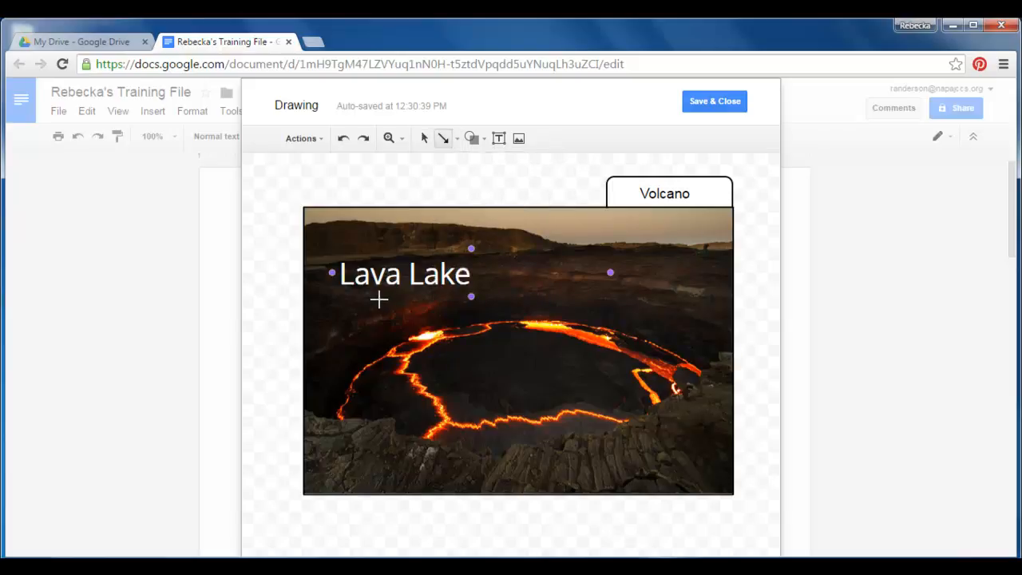
mouse_move(380, 297)
mouse_down()
mouse_move(425, 341)
mouse_move(511, 382)
mouse_up()
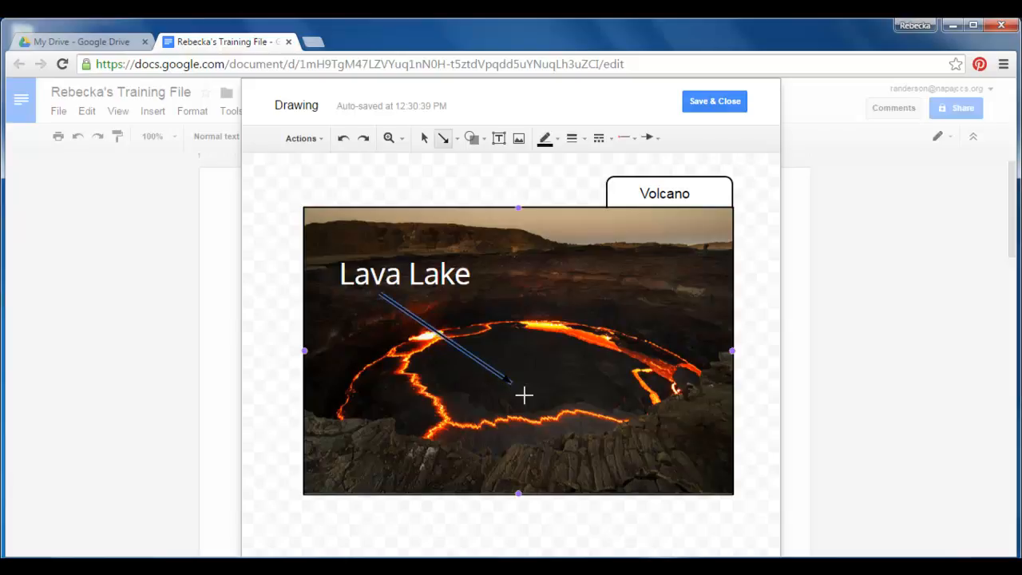
Format the arrow in white with a 4px line weight, keeping the solid line style.
click(557, 139)
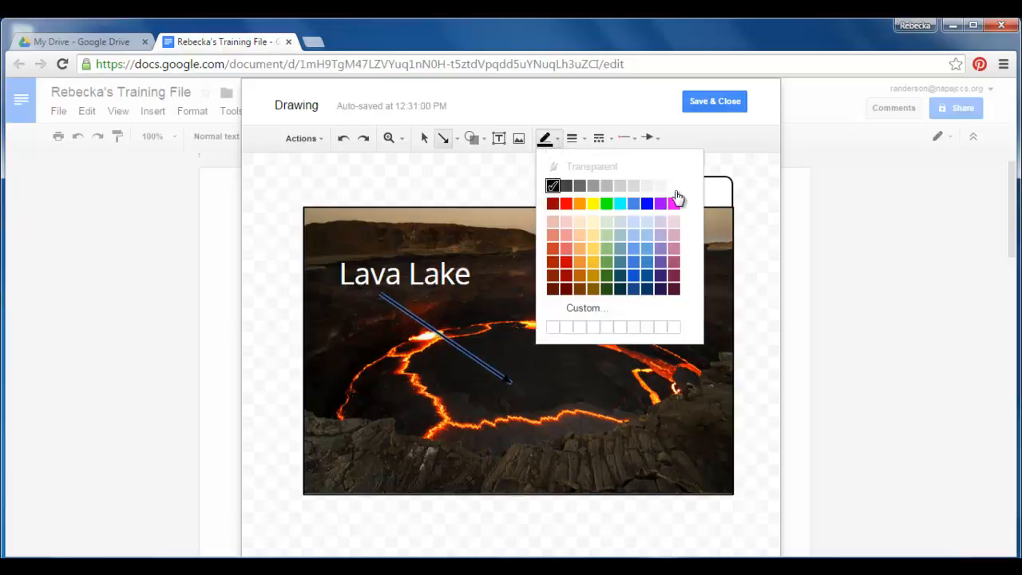
click(673, 186)
click(580, 142)
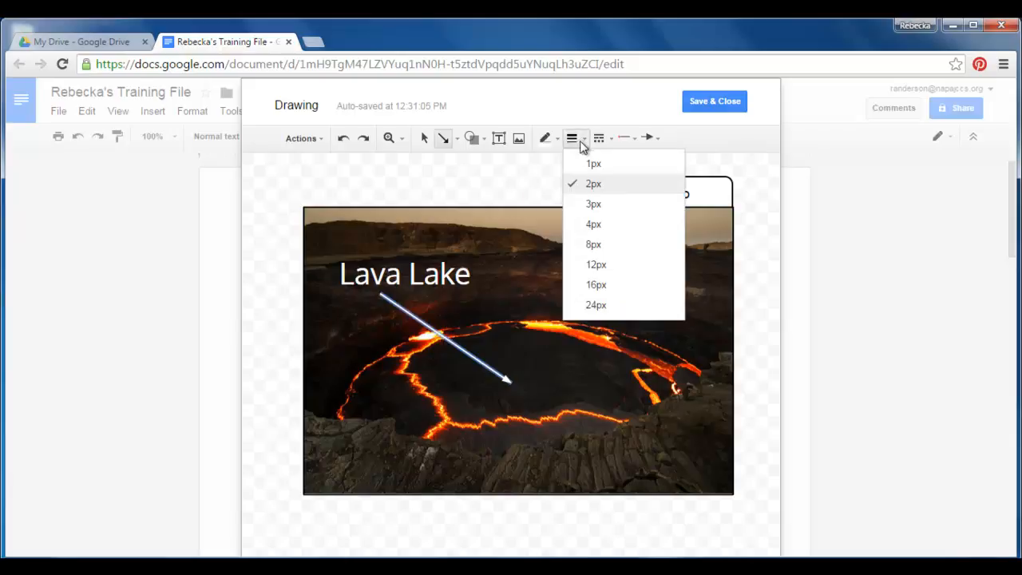
click(595, 226)
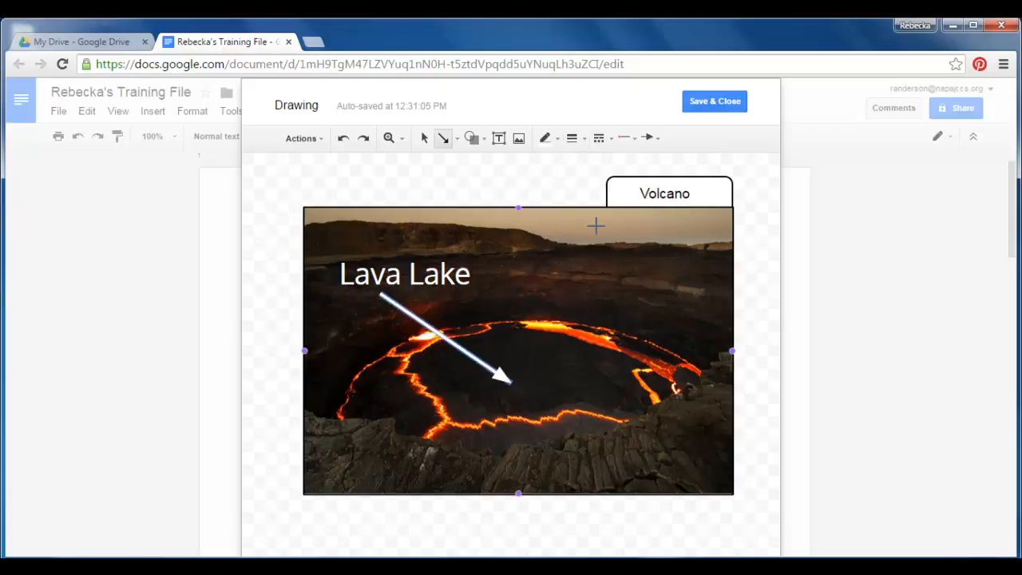
click(611, 142)
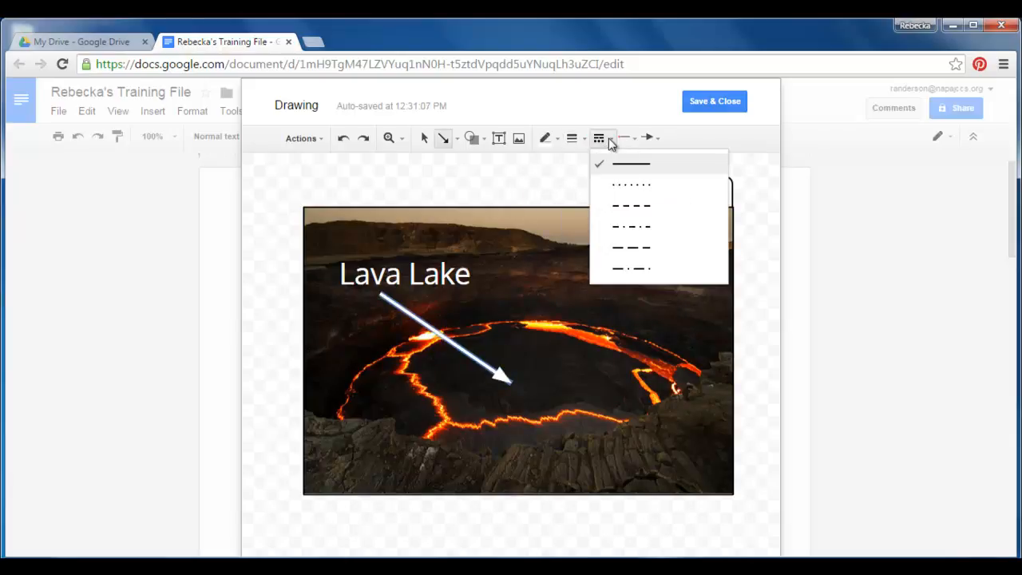
click(611, 142)
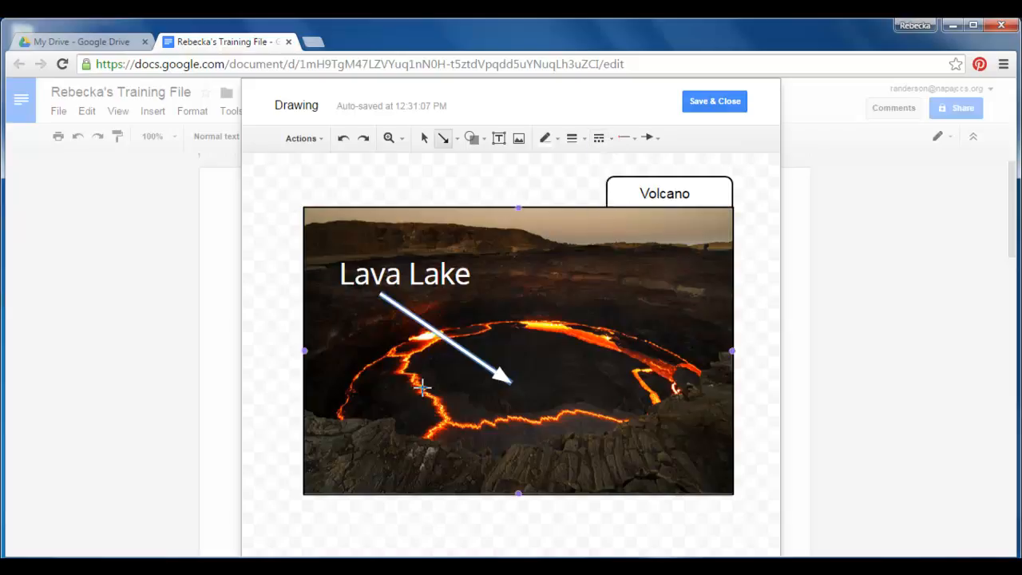
click(425, 139)
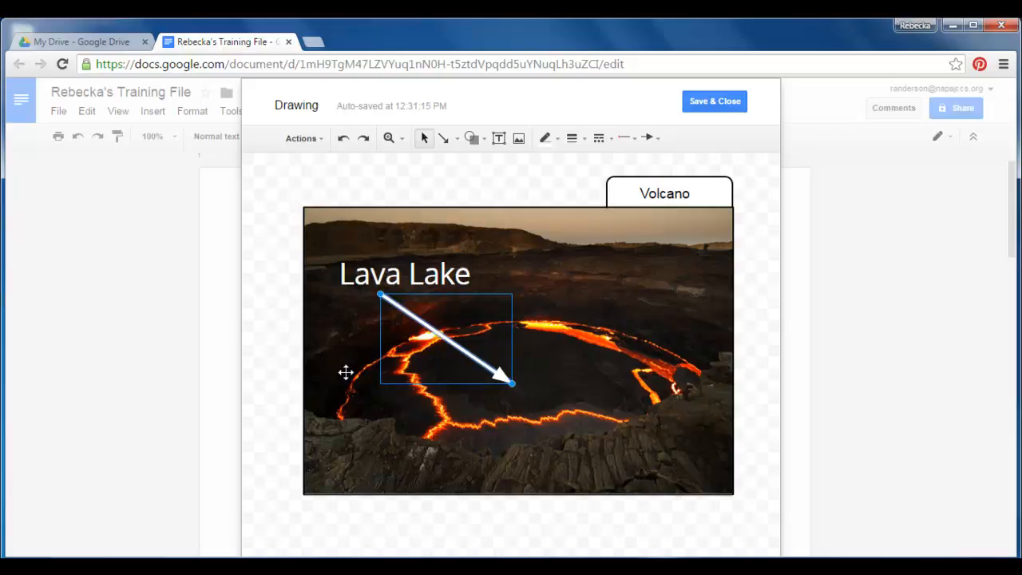
click(437, 185)
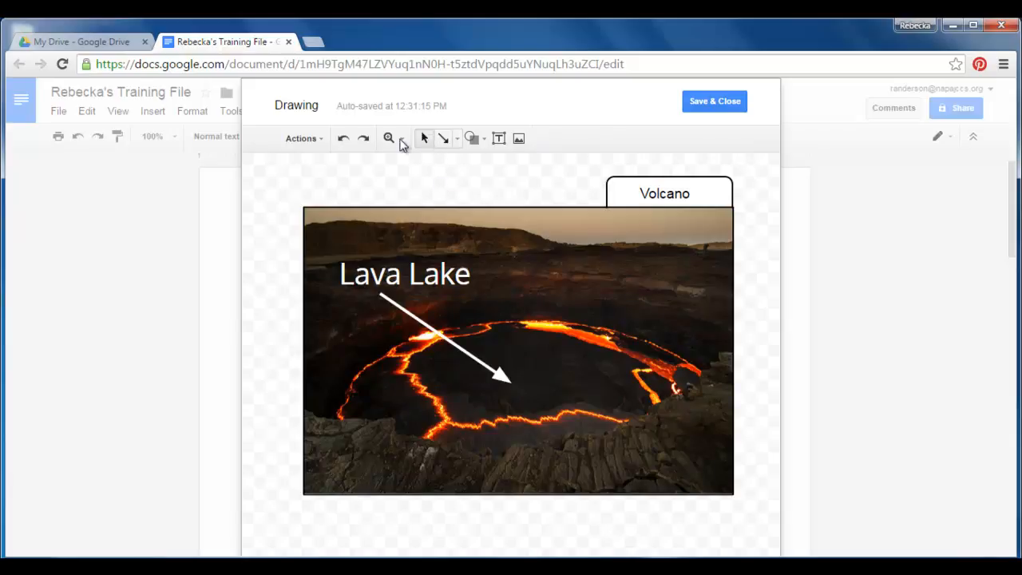
Move the "Lava Lake" caption slightly higher and adjust the arrow to run from just beneath it to the lake's near edge.
click(407, 302)
drag(407, 302, 416, 306)
drag(522, 387, 508, 406)
click(398, 281)
drag(383, 246, 386, 241)
click(420, 326)
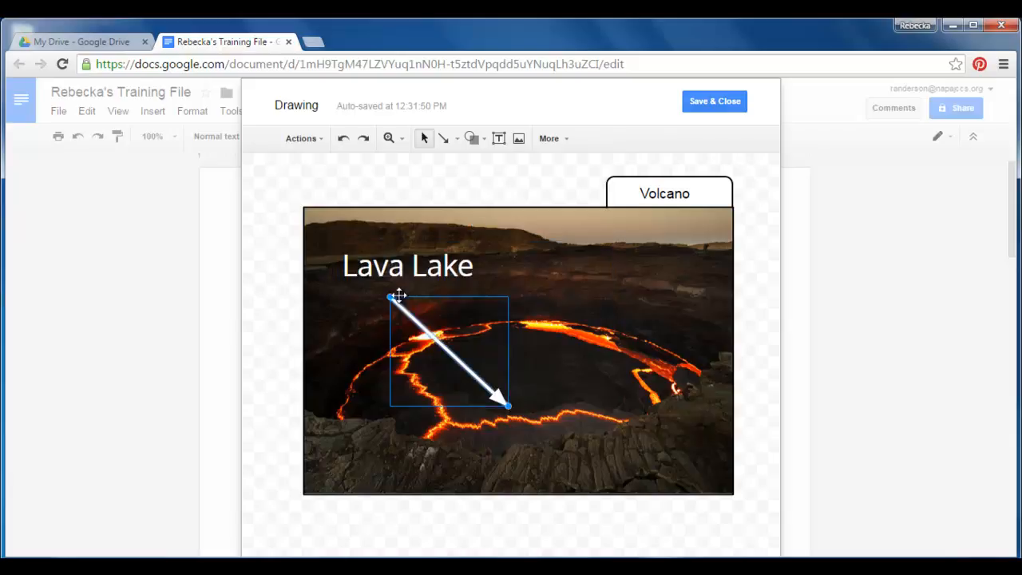
drag(391, 295, 397, 286)
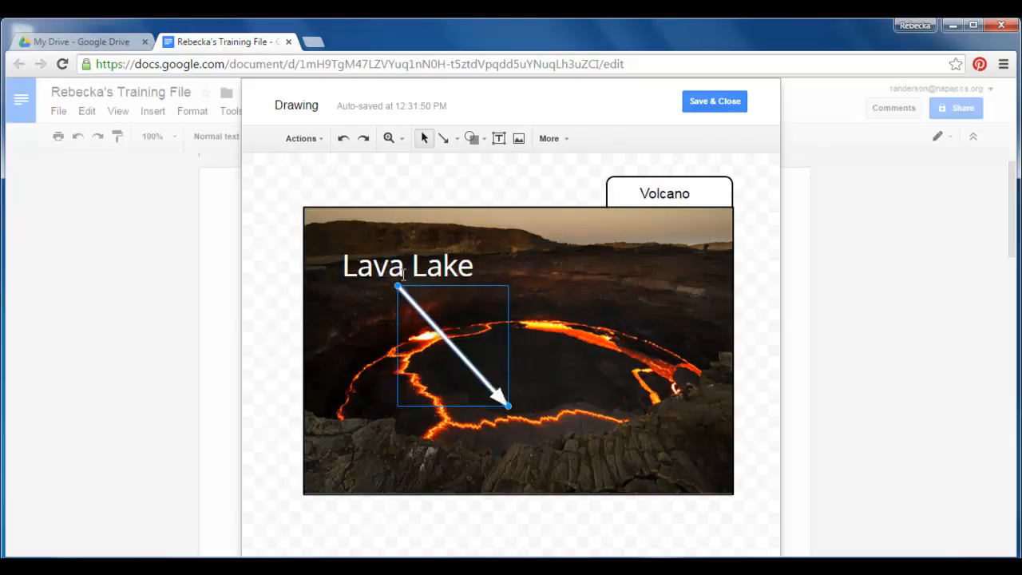
click(393, 193)
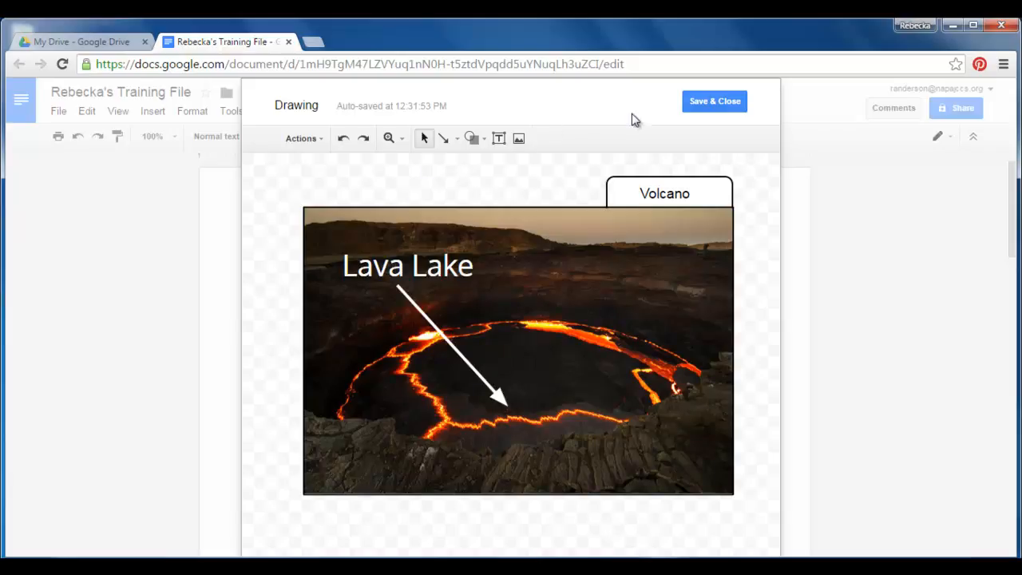
Save and close the finished drawing so it is inserted into the document.
click(691, 102)
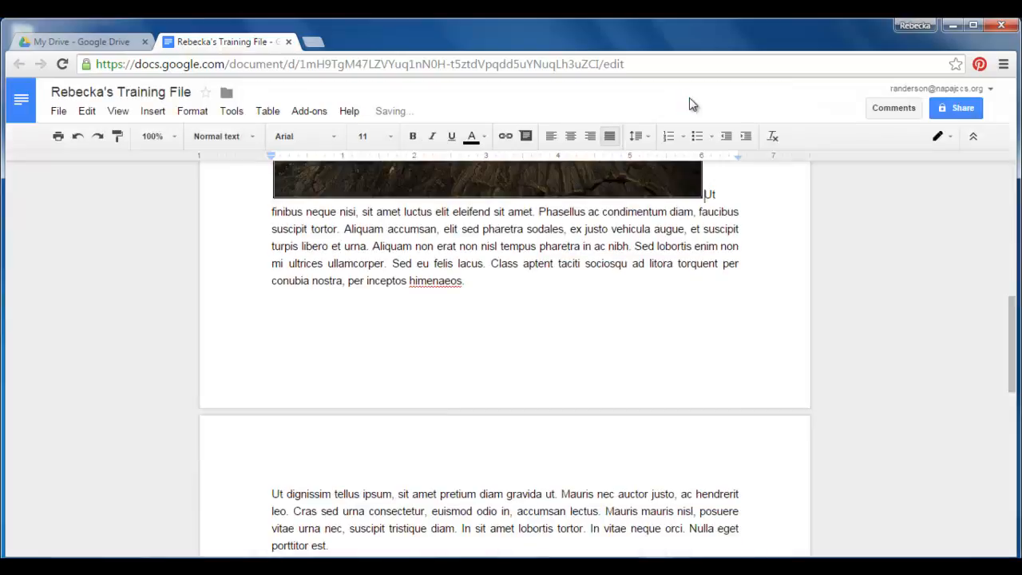
scroll(750, 434, up, 2)
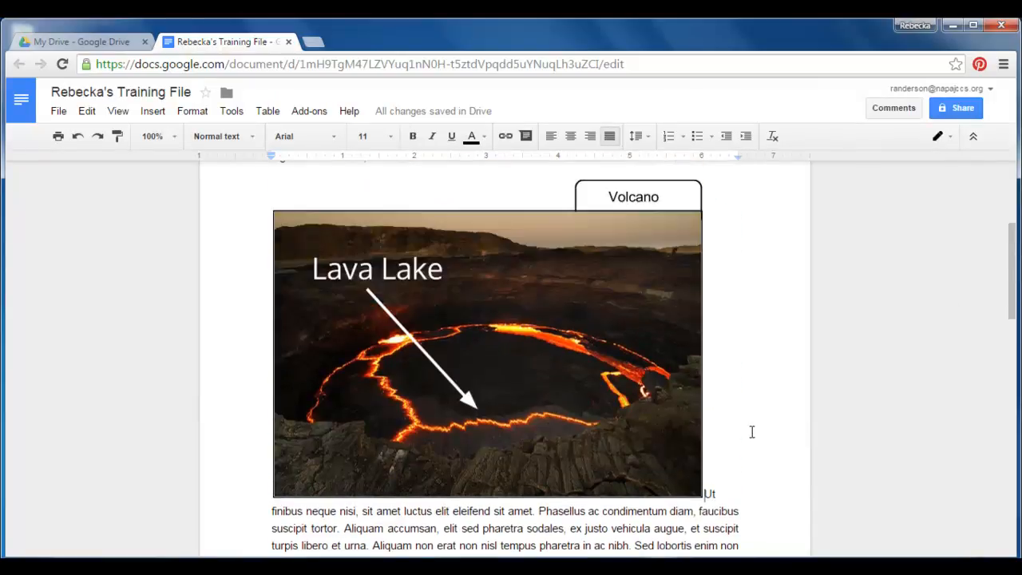
Reopen the inserted volcano drawing for editing and close the editor again without making changes.
click(532, 360)
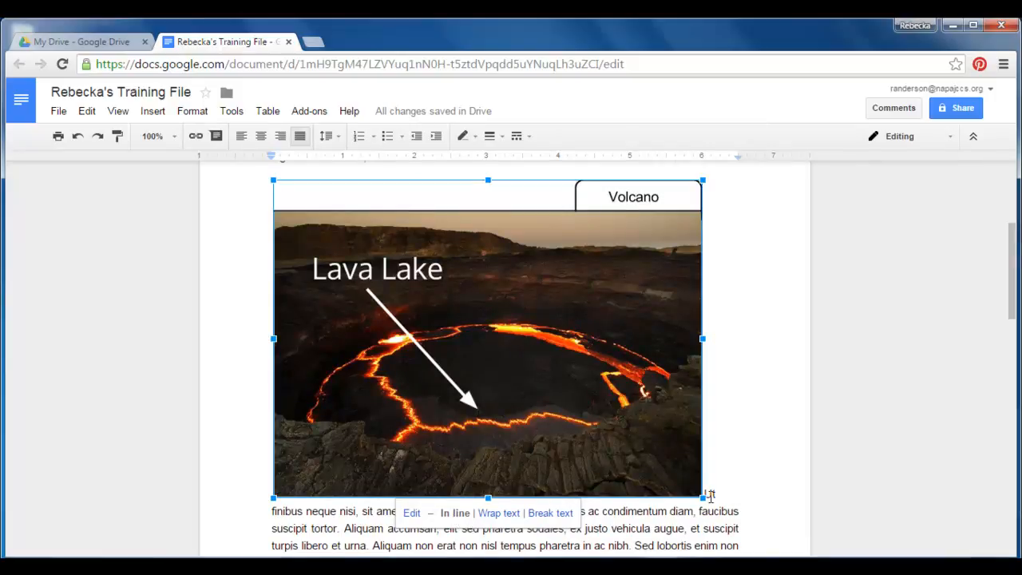
click(411, 513)
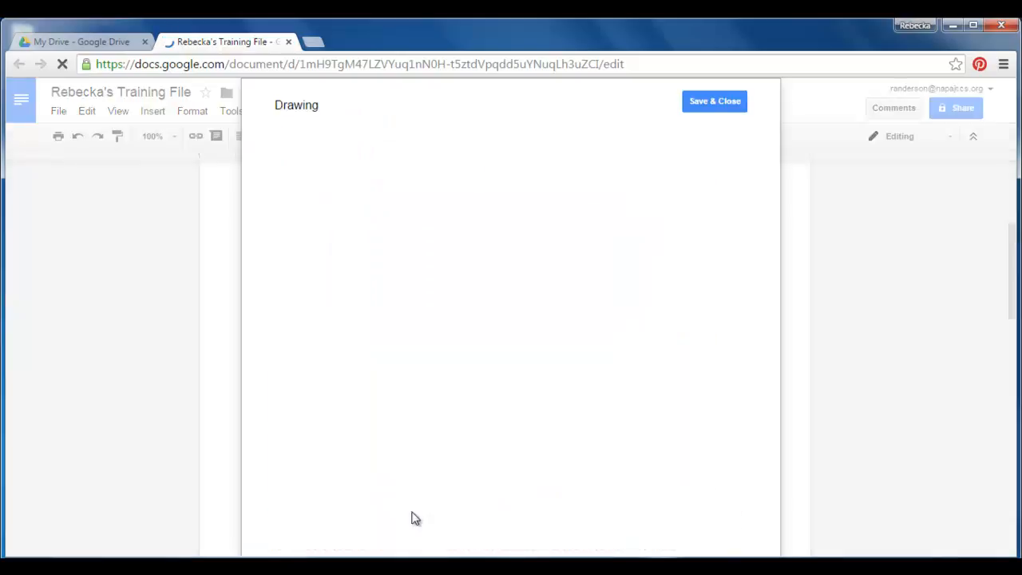
click(715, 102)
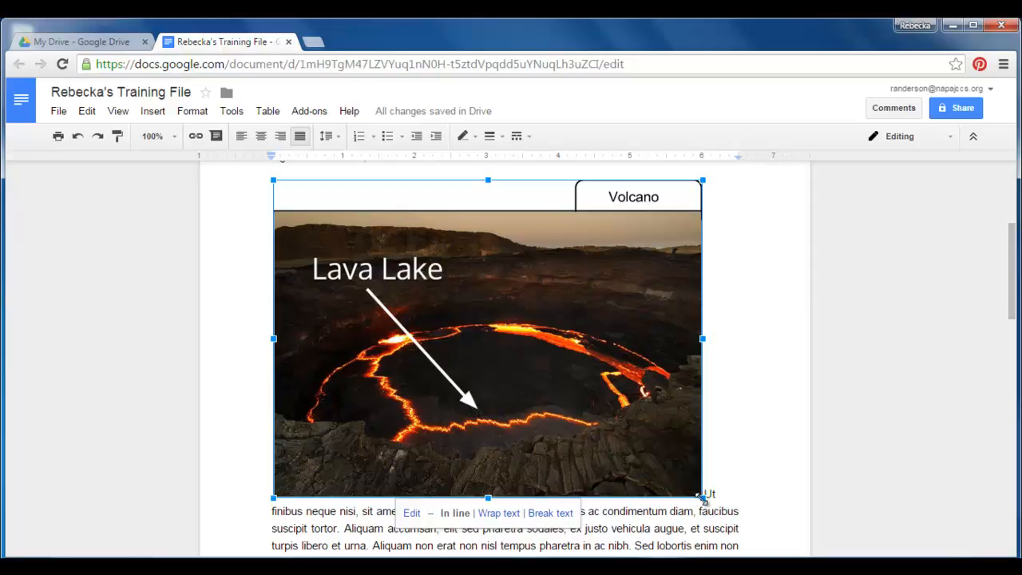
Shrink the volcano drawing proportionally to about 4 inches wide and set it to wrap text.
drag(702, 496, 563, 394)
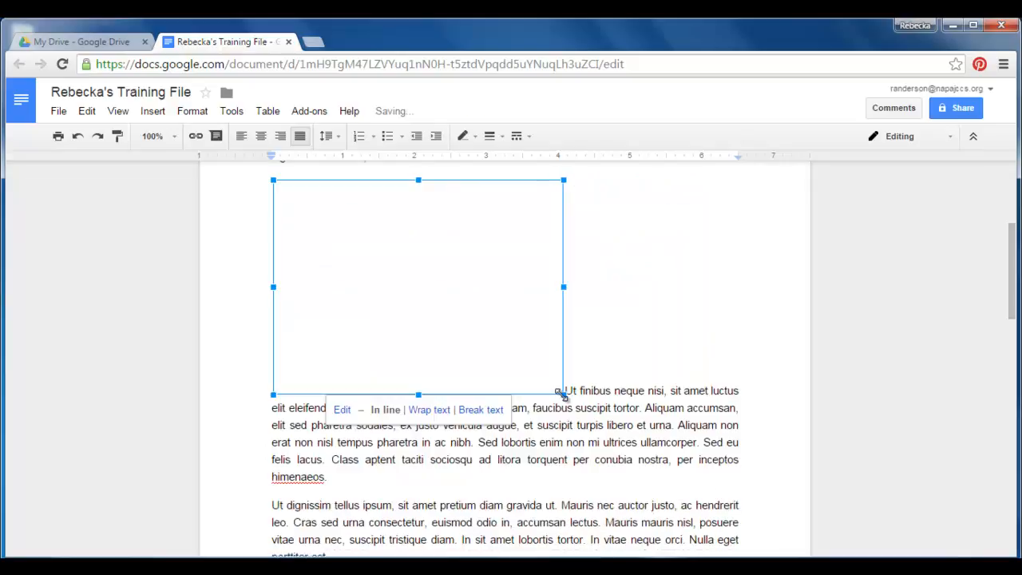
click(429, 410)
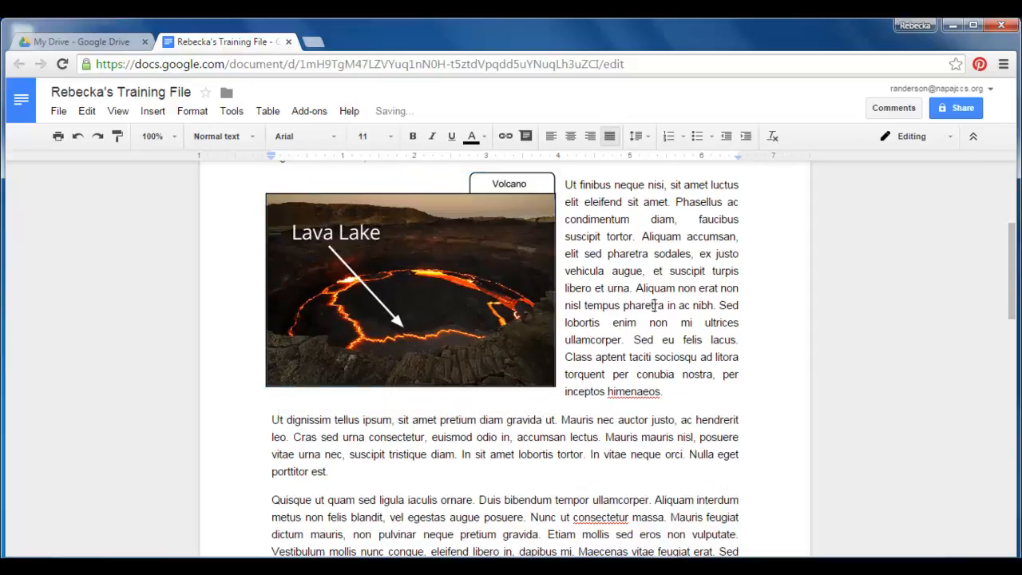
click(654, 305)
scroll(891, 452, up, 1)
scroll(893, 453, up, 1)
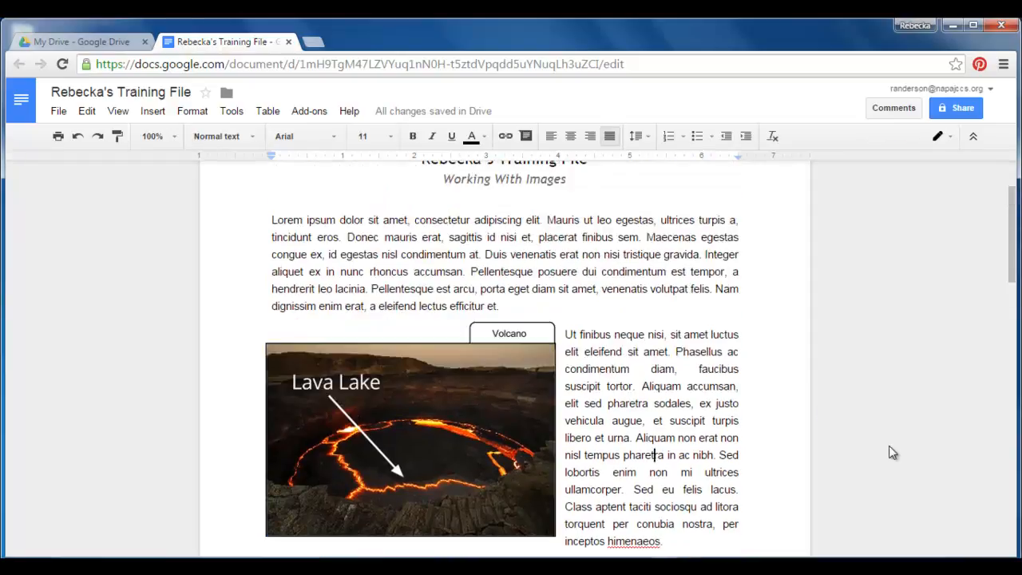